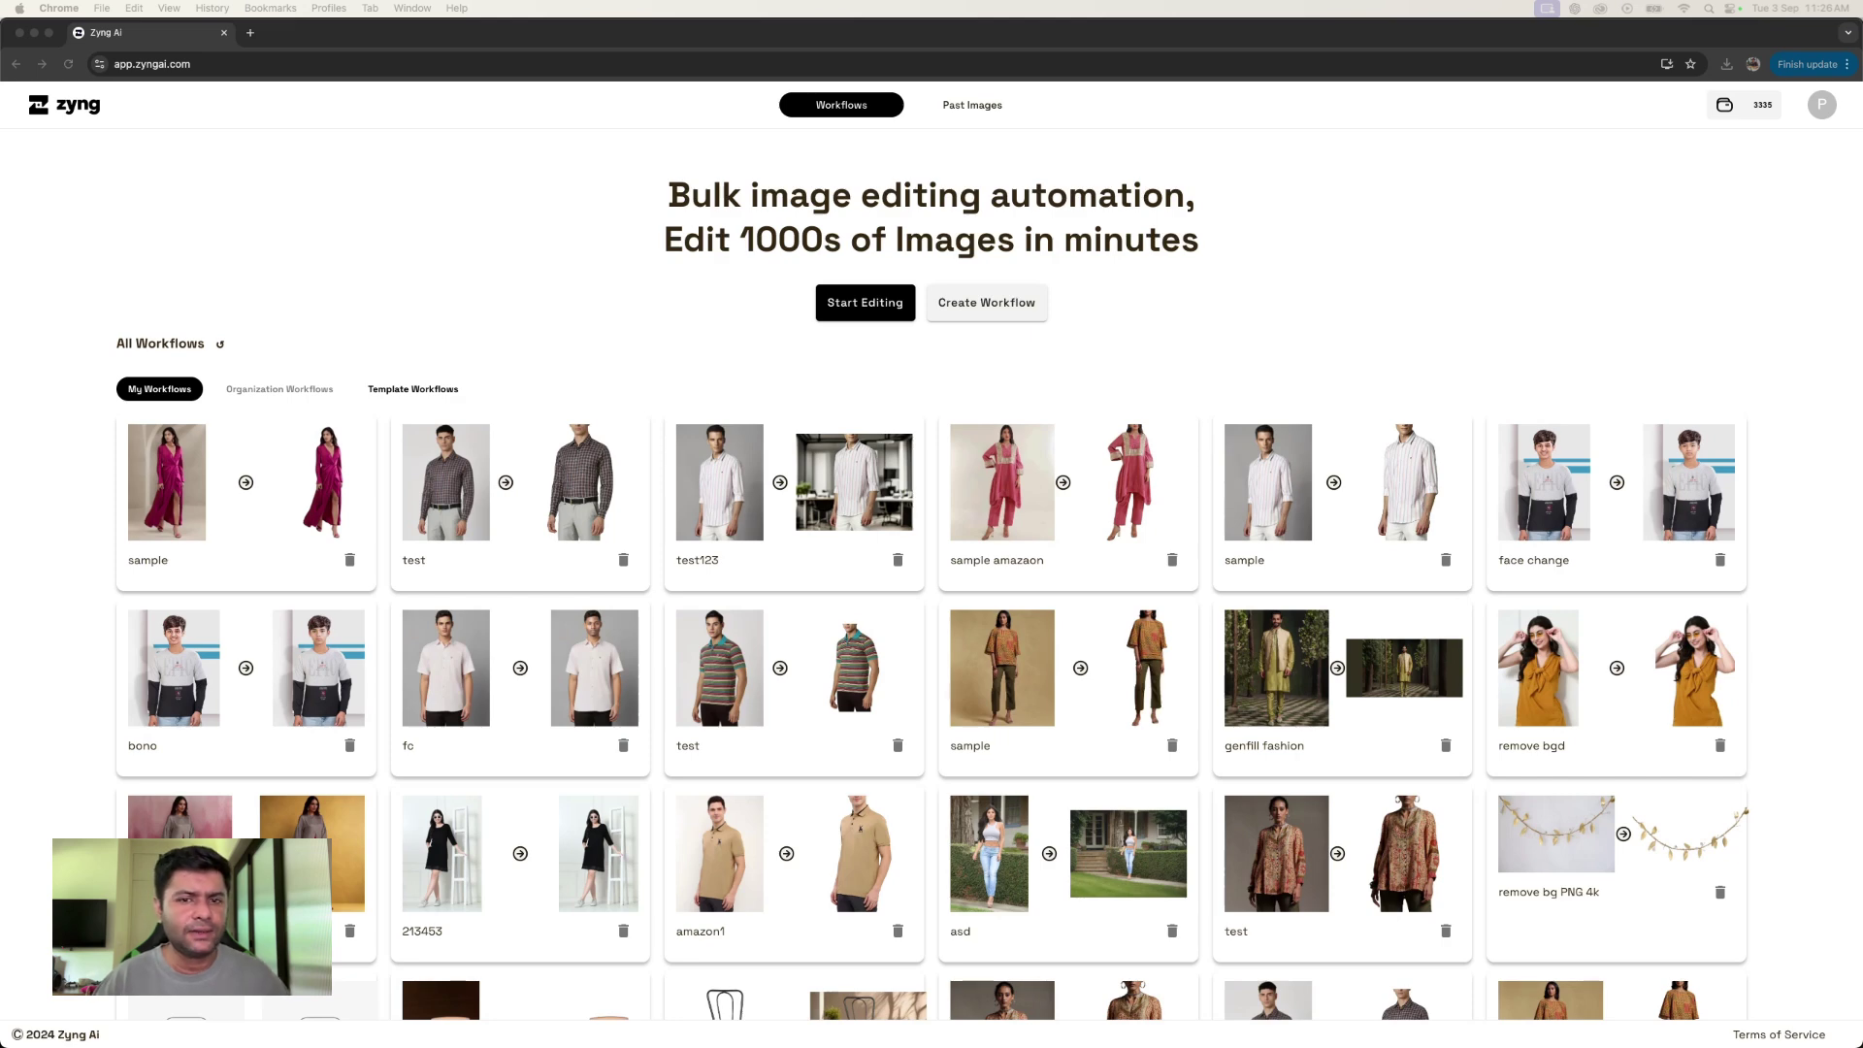
# Step: Start a new workflow and pick the Tory-Smith photo from Desktop > Image samples > human model > human genfill bg
pyautogui.click(1067, 299)
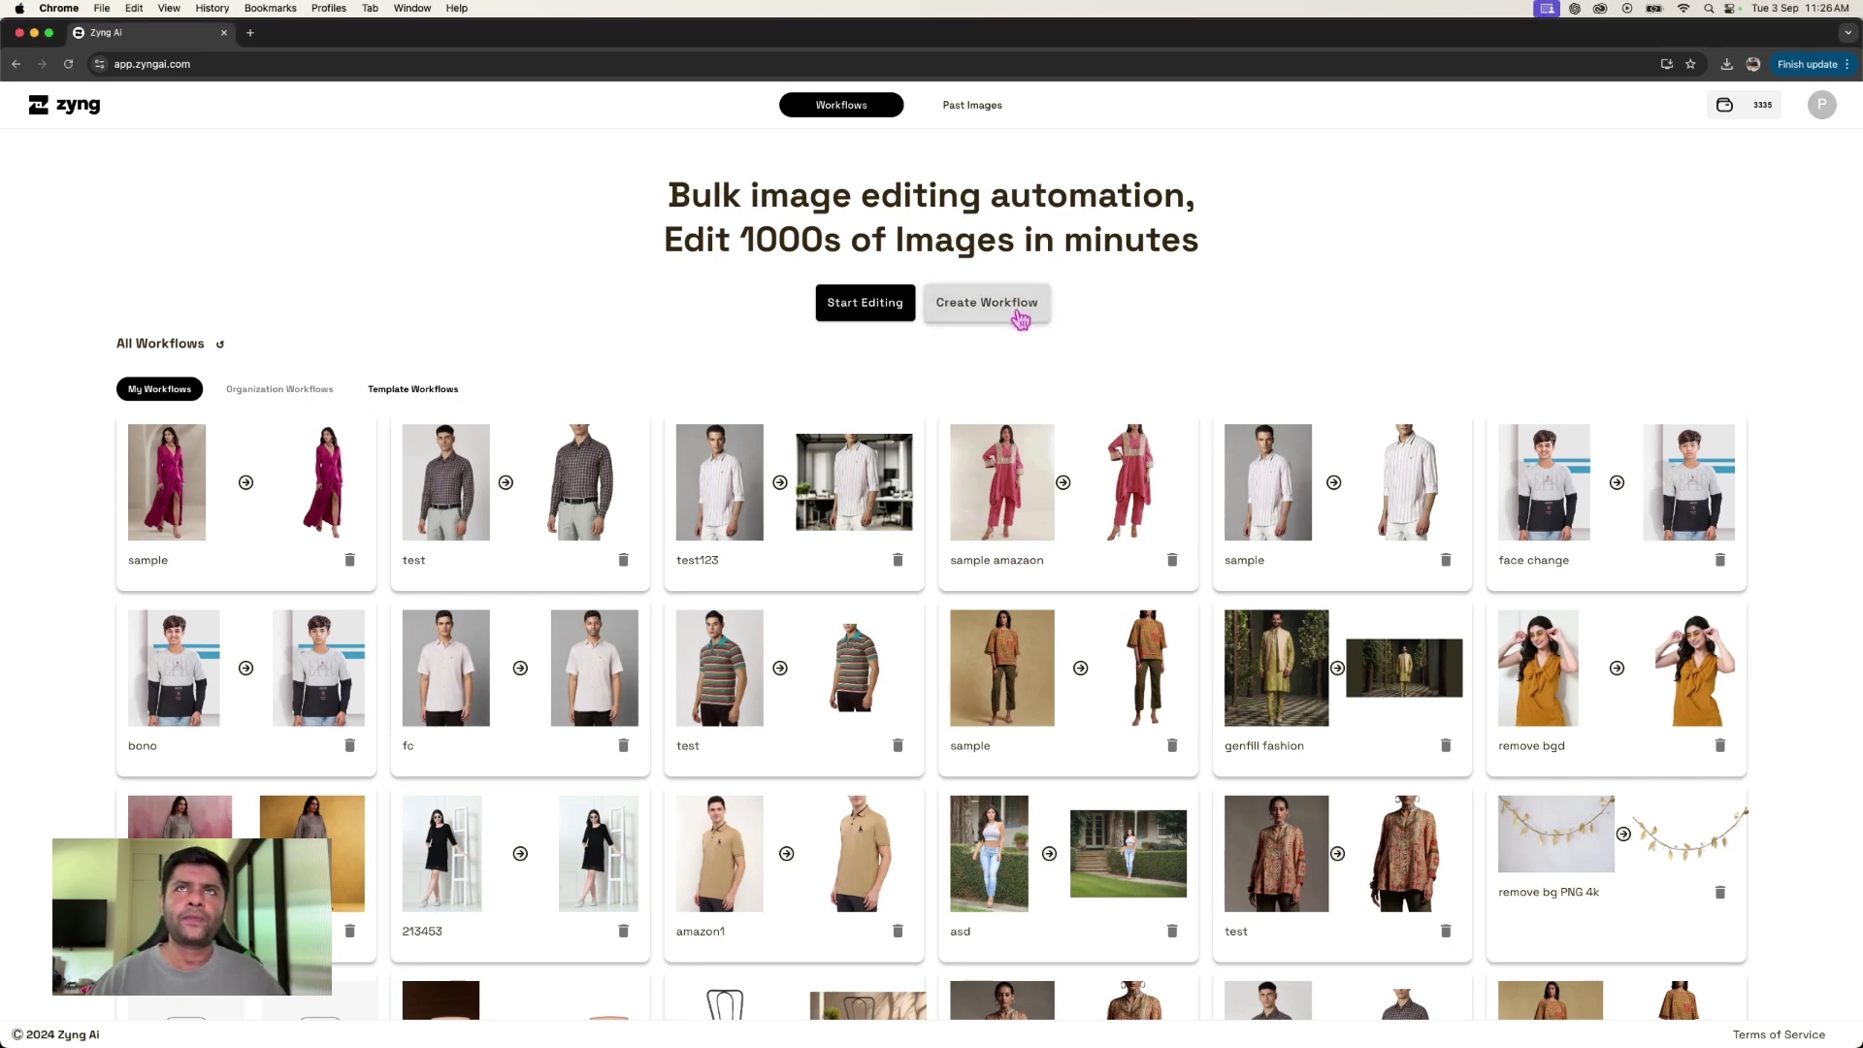
pyautogui.click(1018, 312)
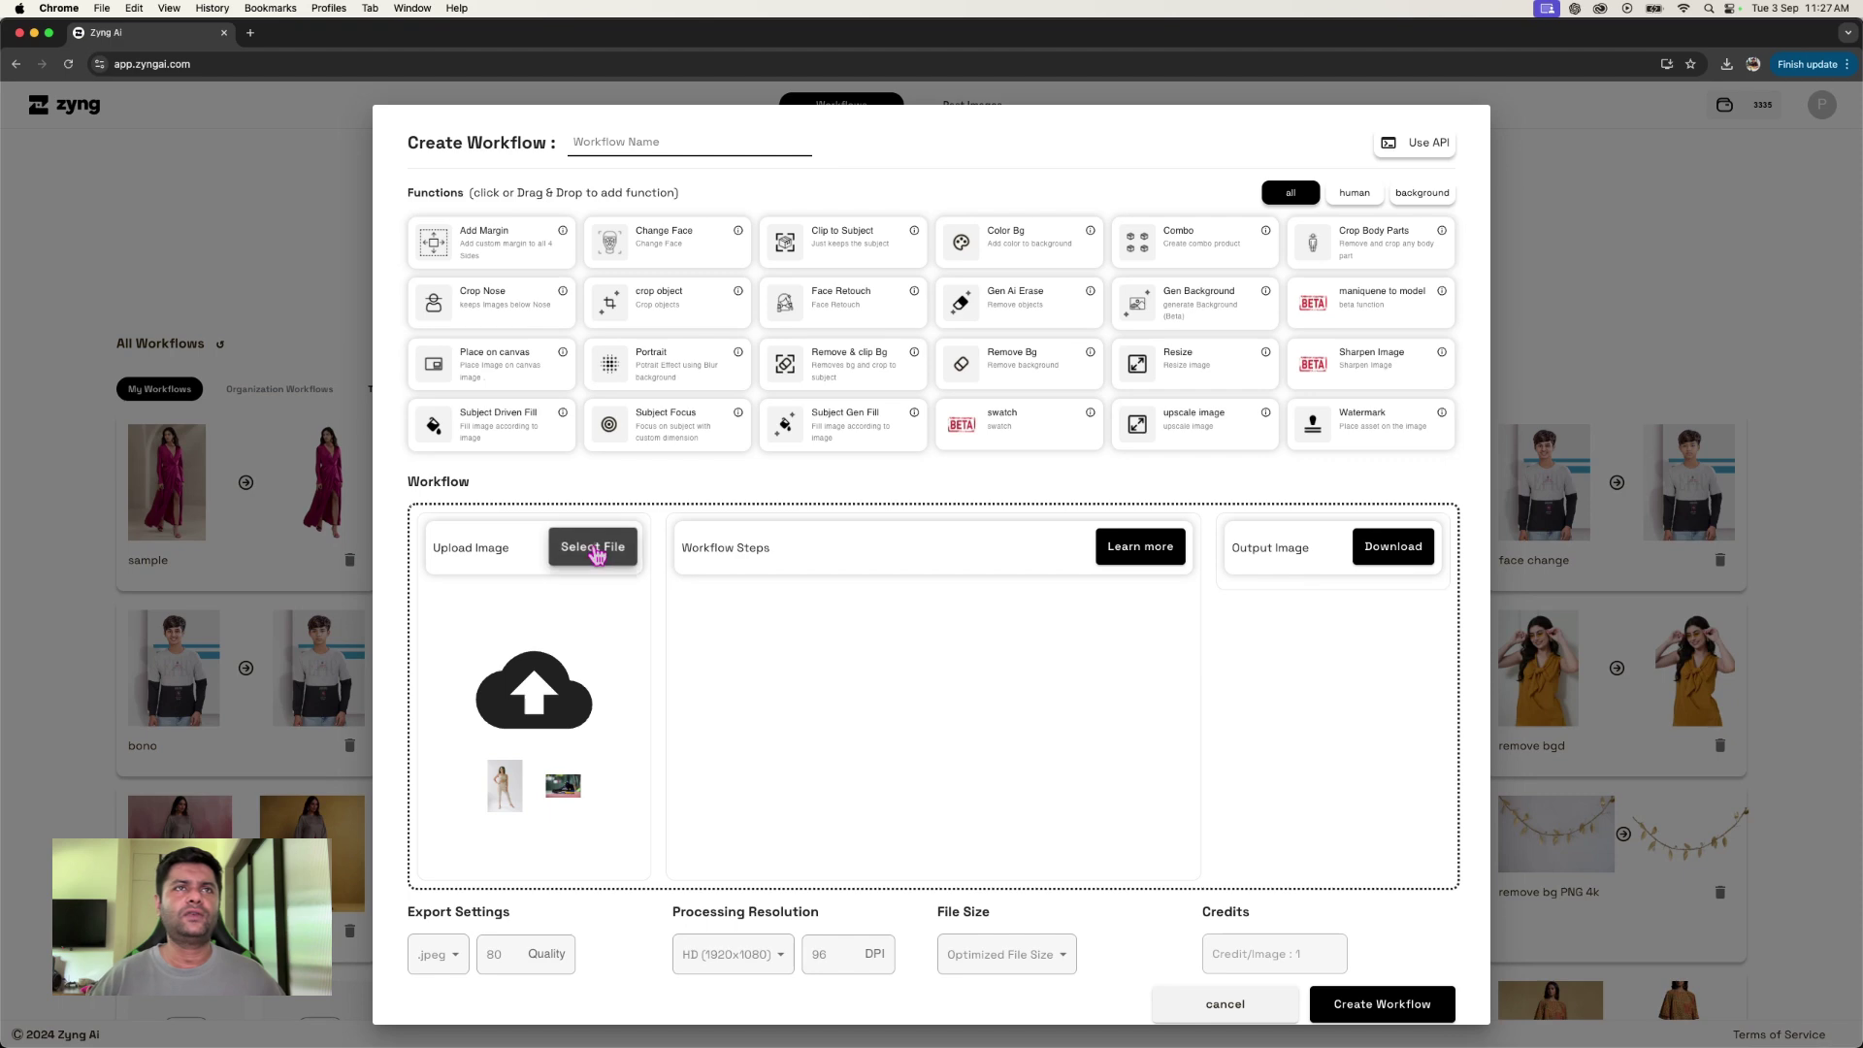
pyautogui.click(594, 548)
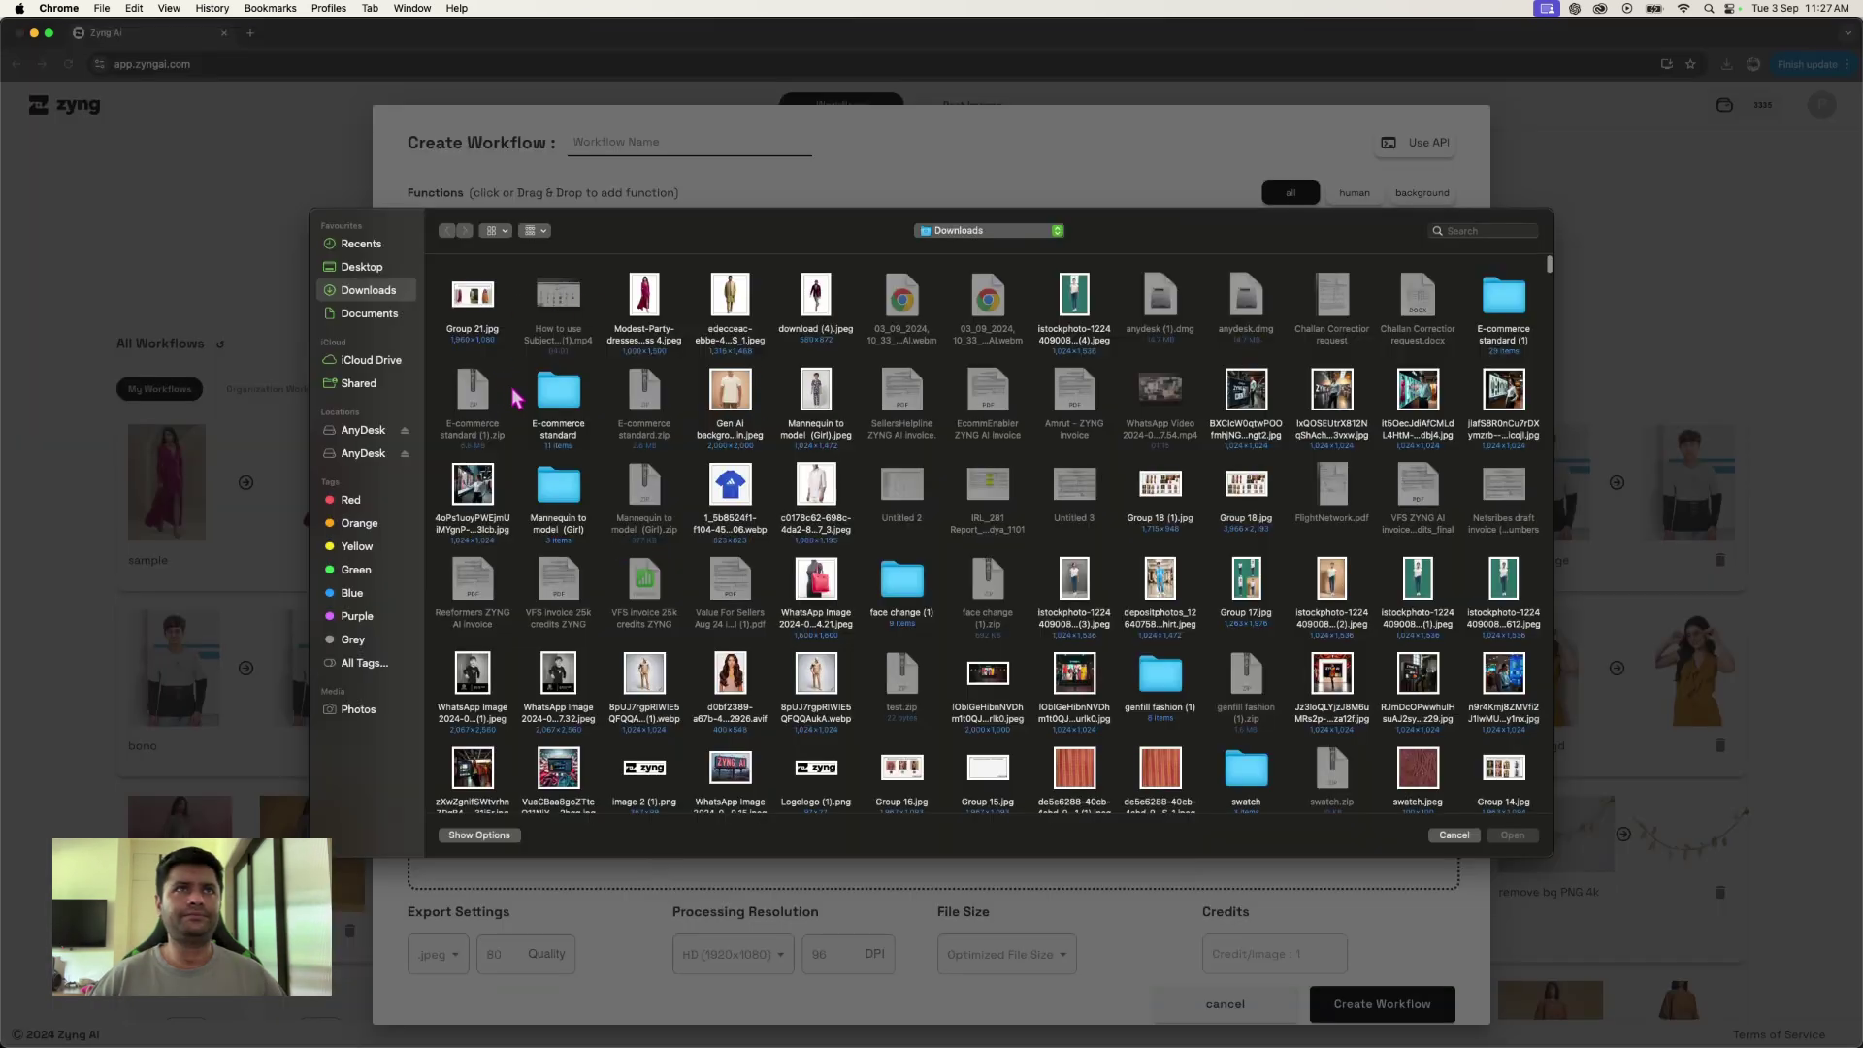
pyautogui.click(371, 274)
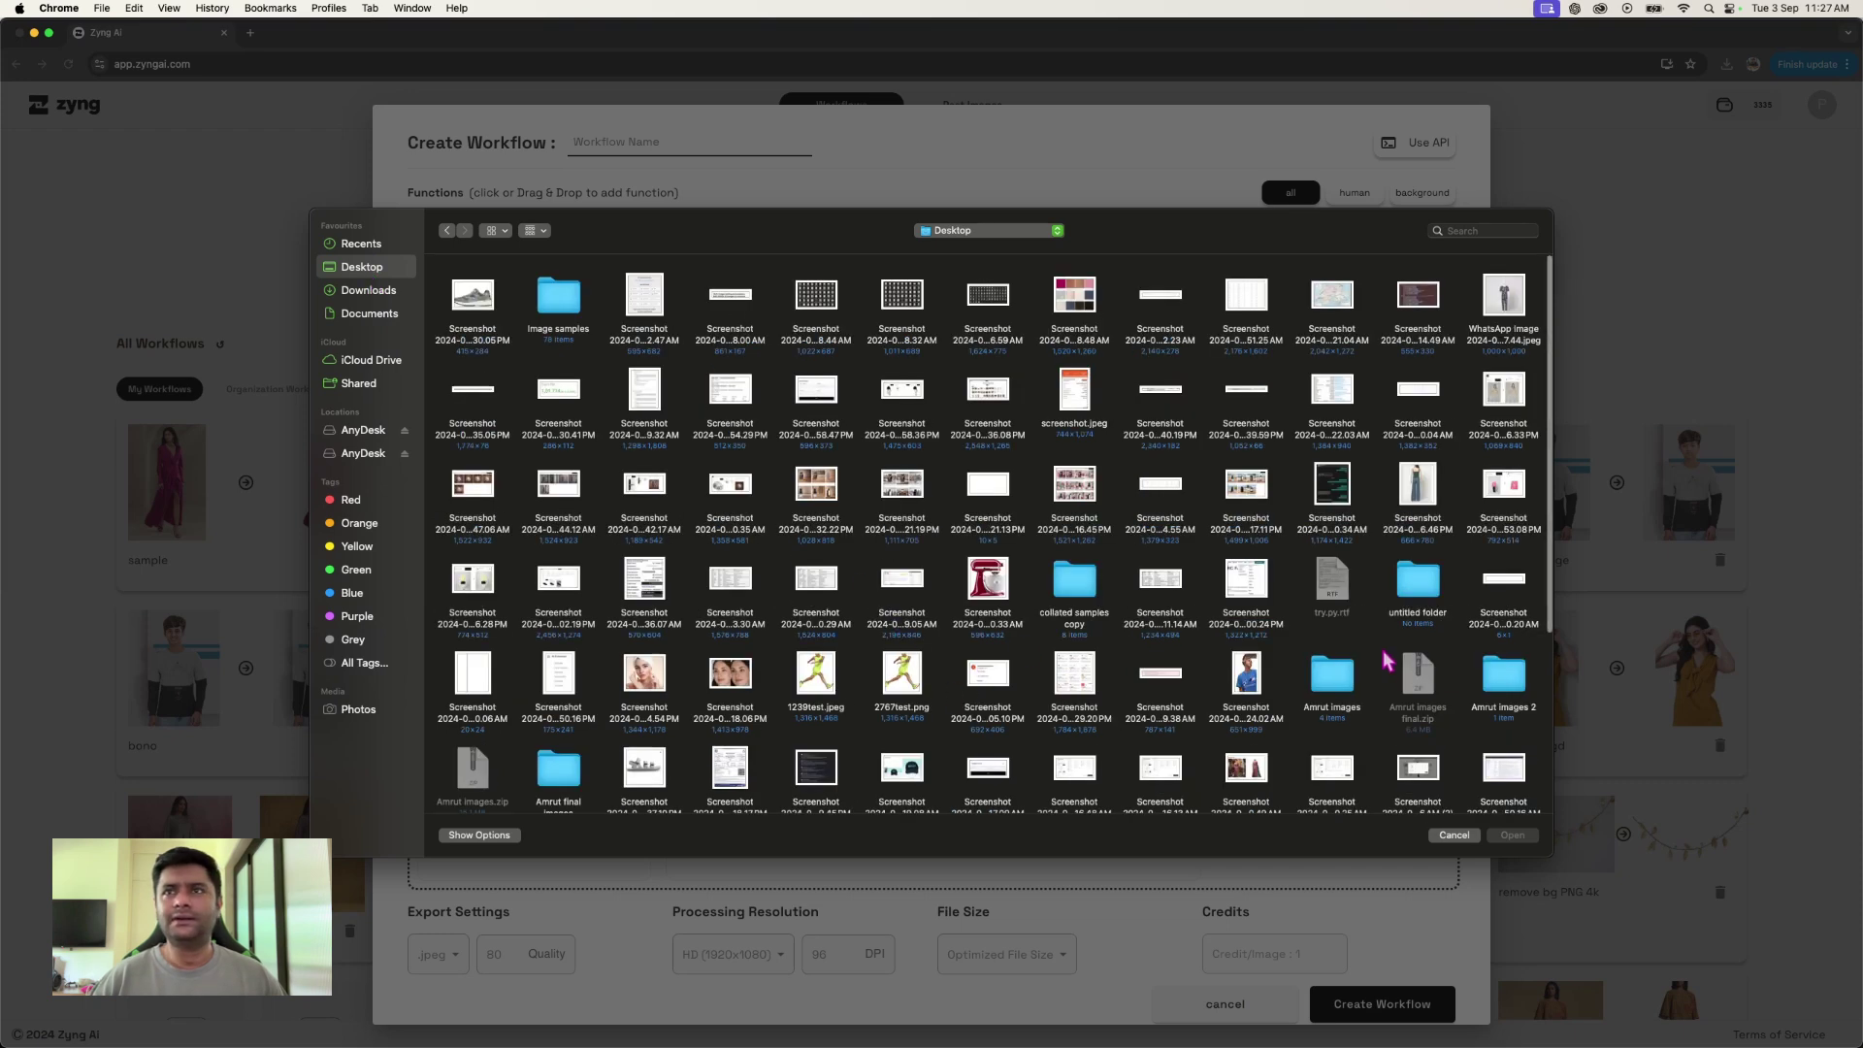
pyautogui.scroll(-2, 1358, 705)
pyautogui.scroll(2, 592, 626)
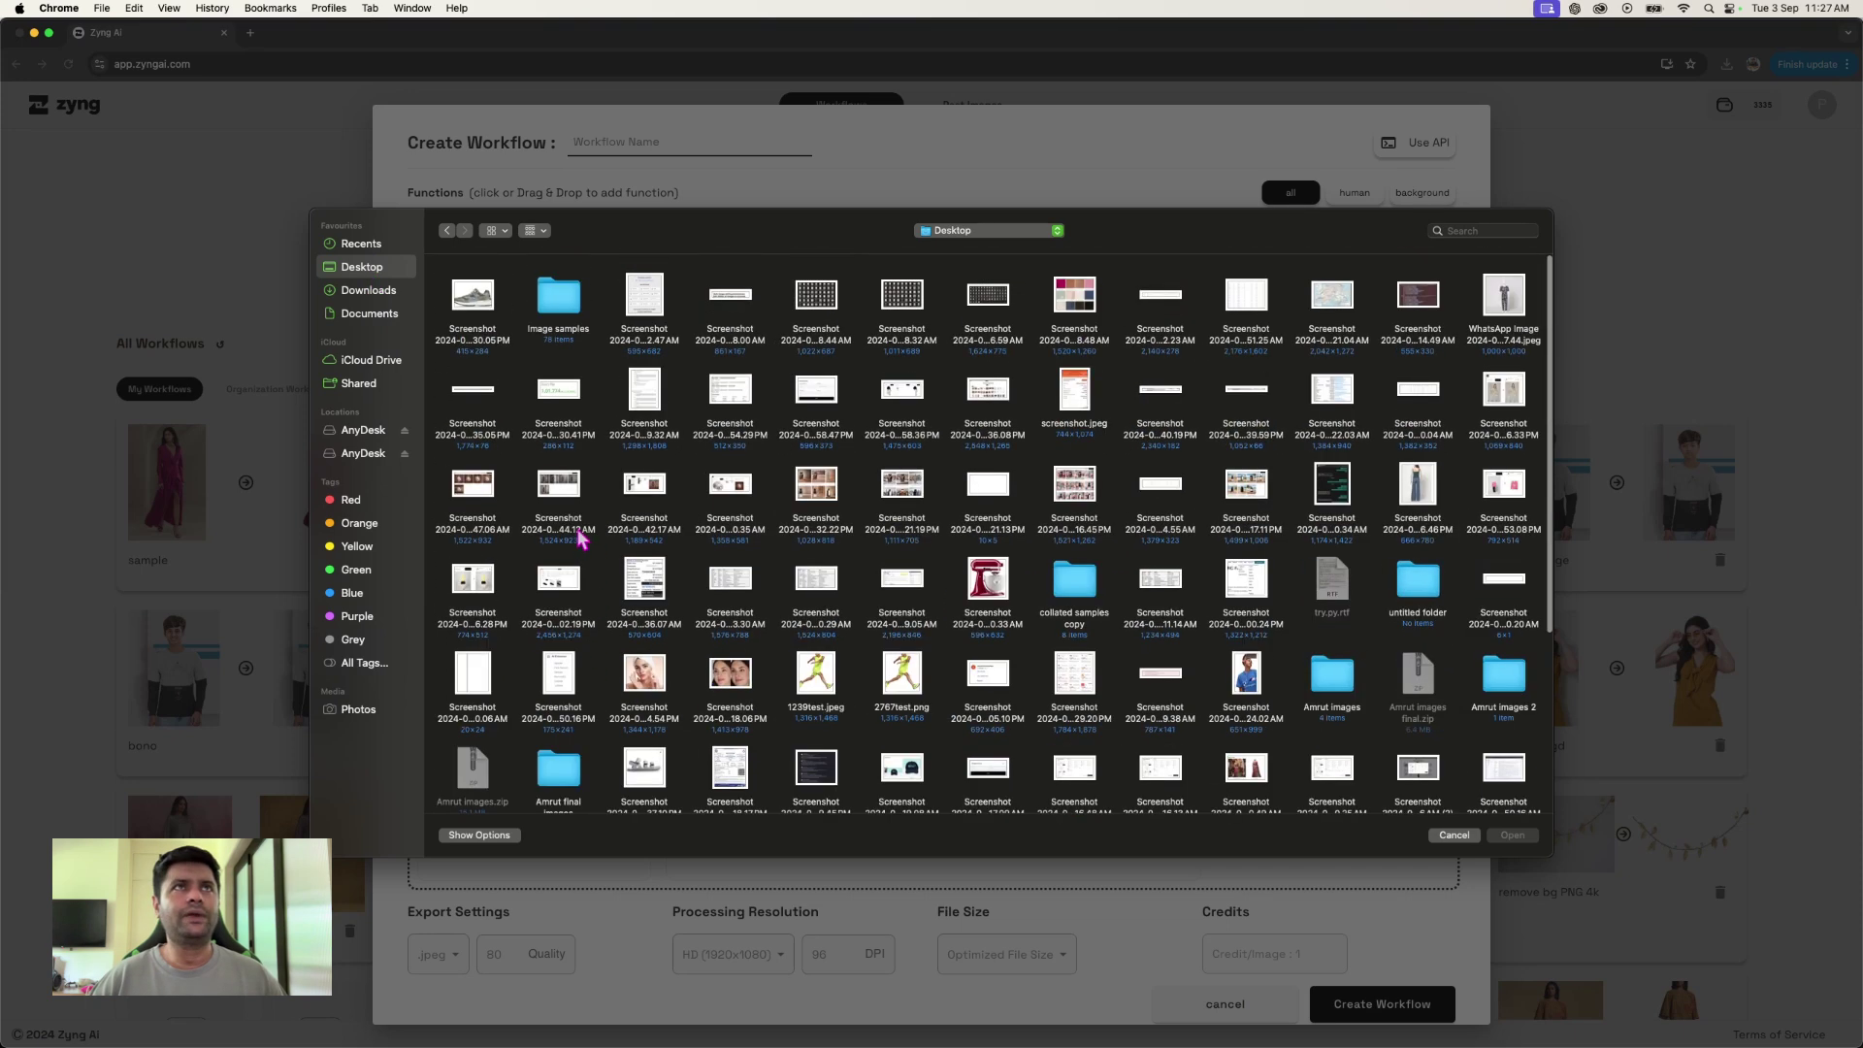
pyautogui.click(551, 293)
pyautogui.doubleClick(551, 293)
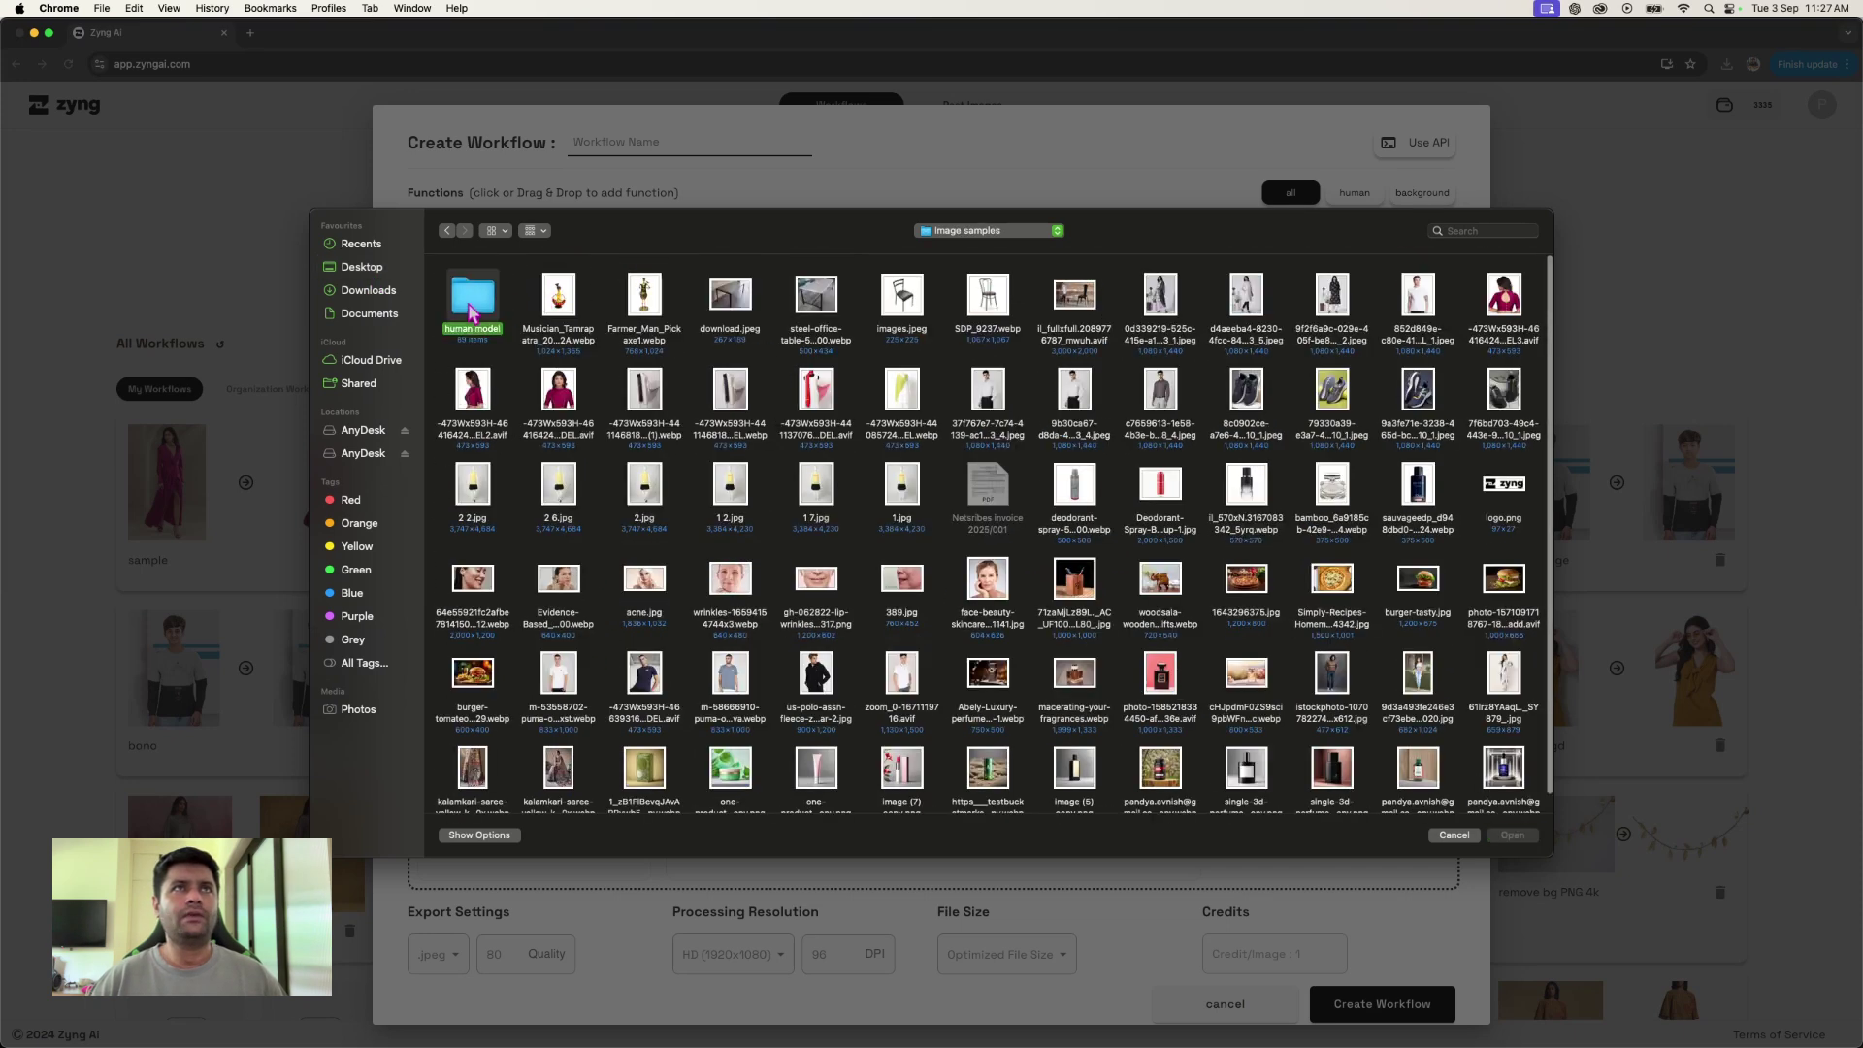
pyautogui.doubleClick(473, 296)
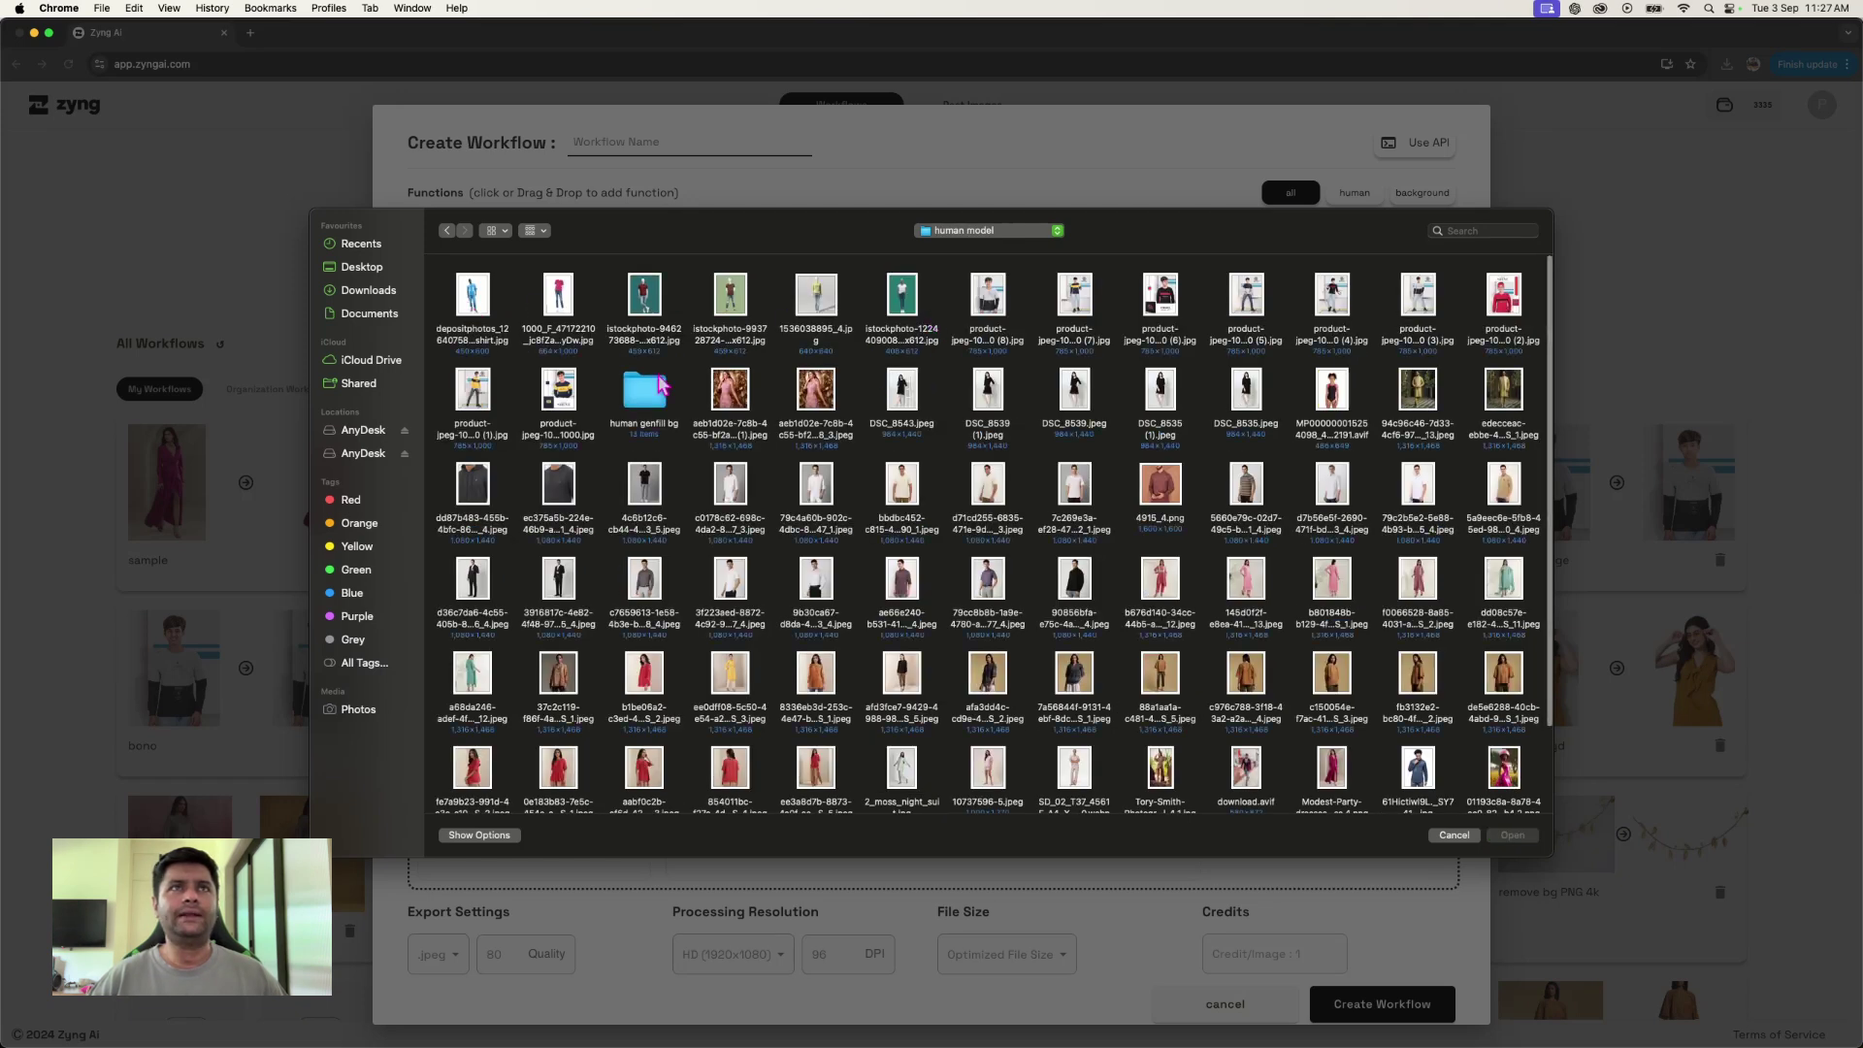
pyautogui.doubleClick(657, 390)
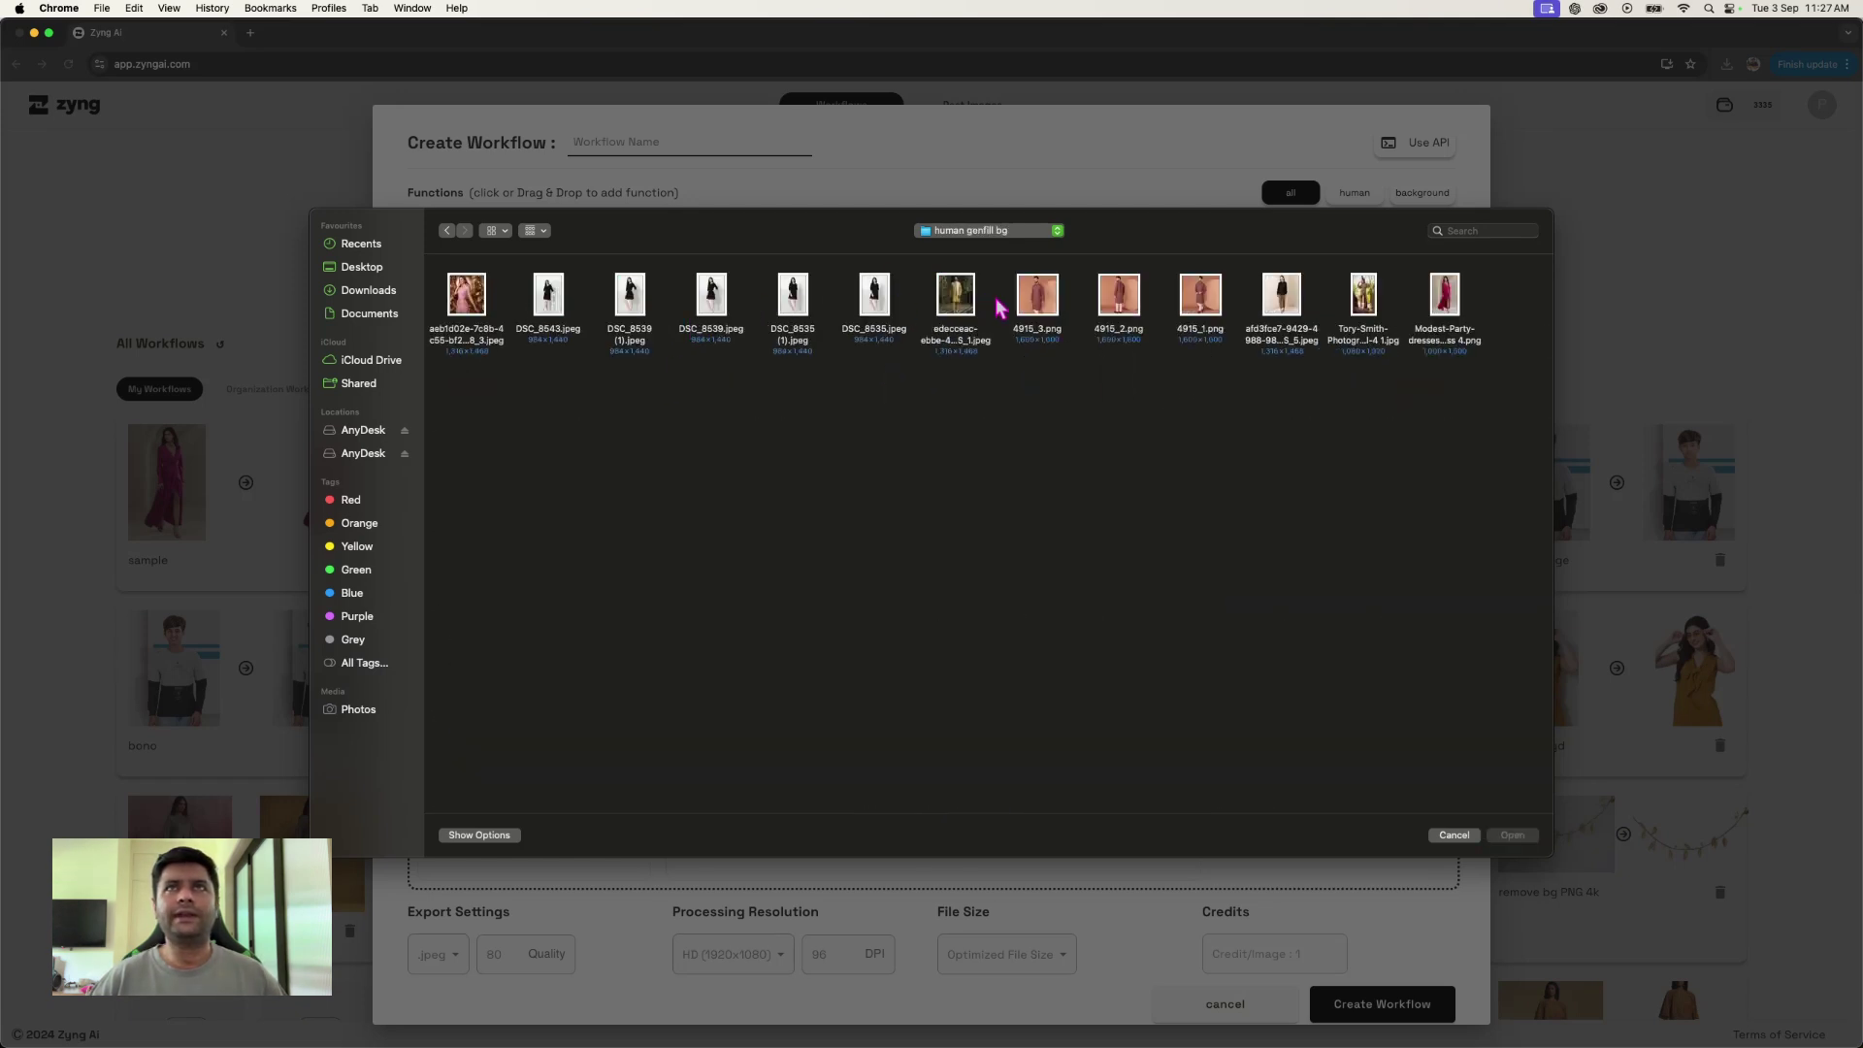
pyautogui.click(1363, 308)
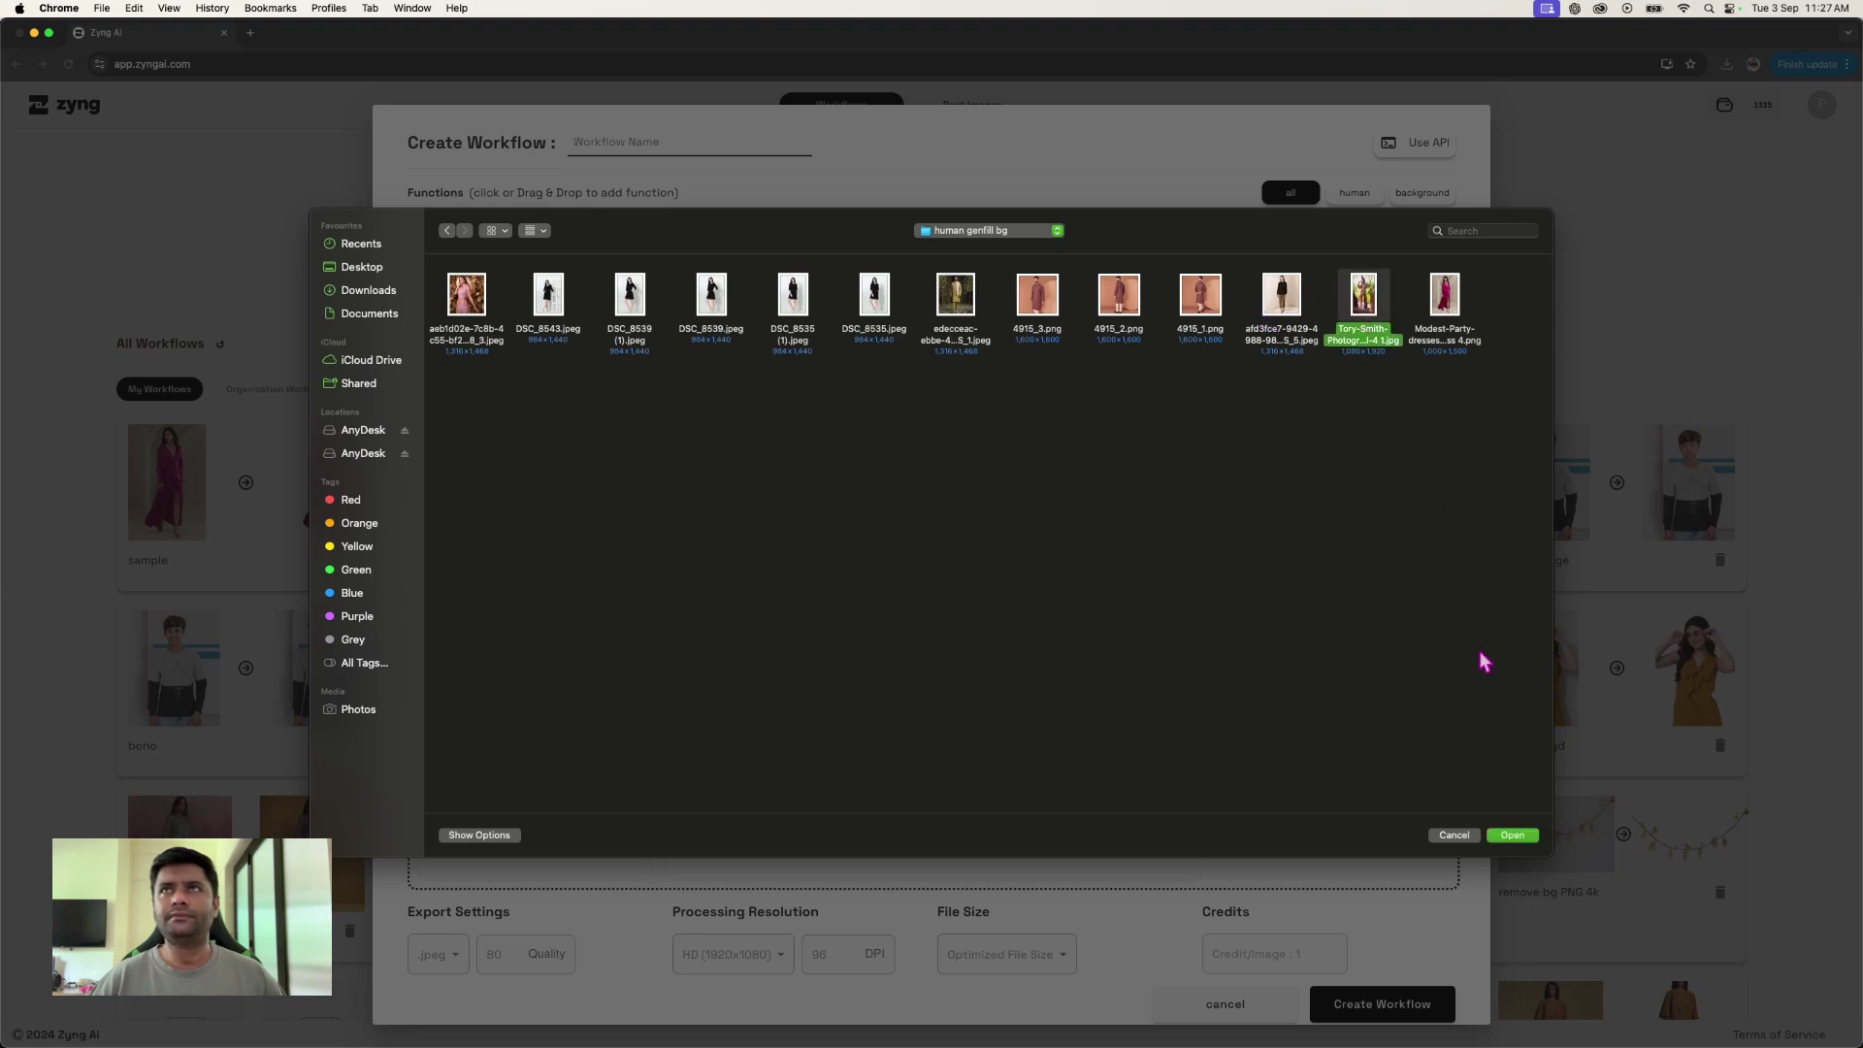
# Step: Upload the chosen photo, add a Subject Gen Fill step, and set its output width to 2000
pyautogui.click(1513, 835)
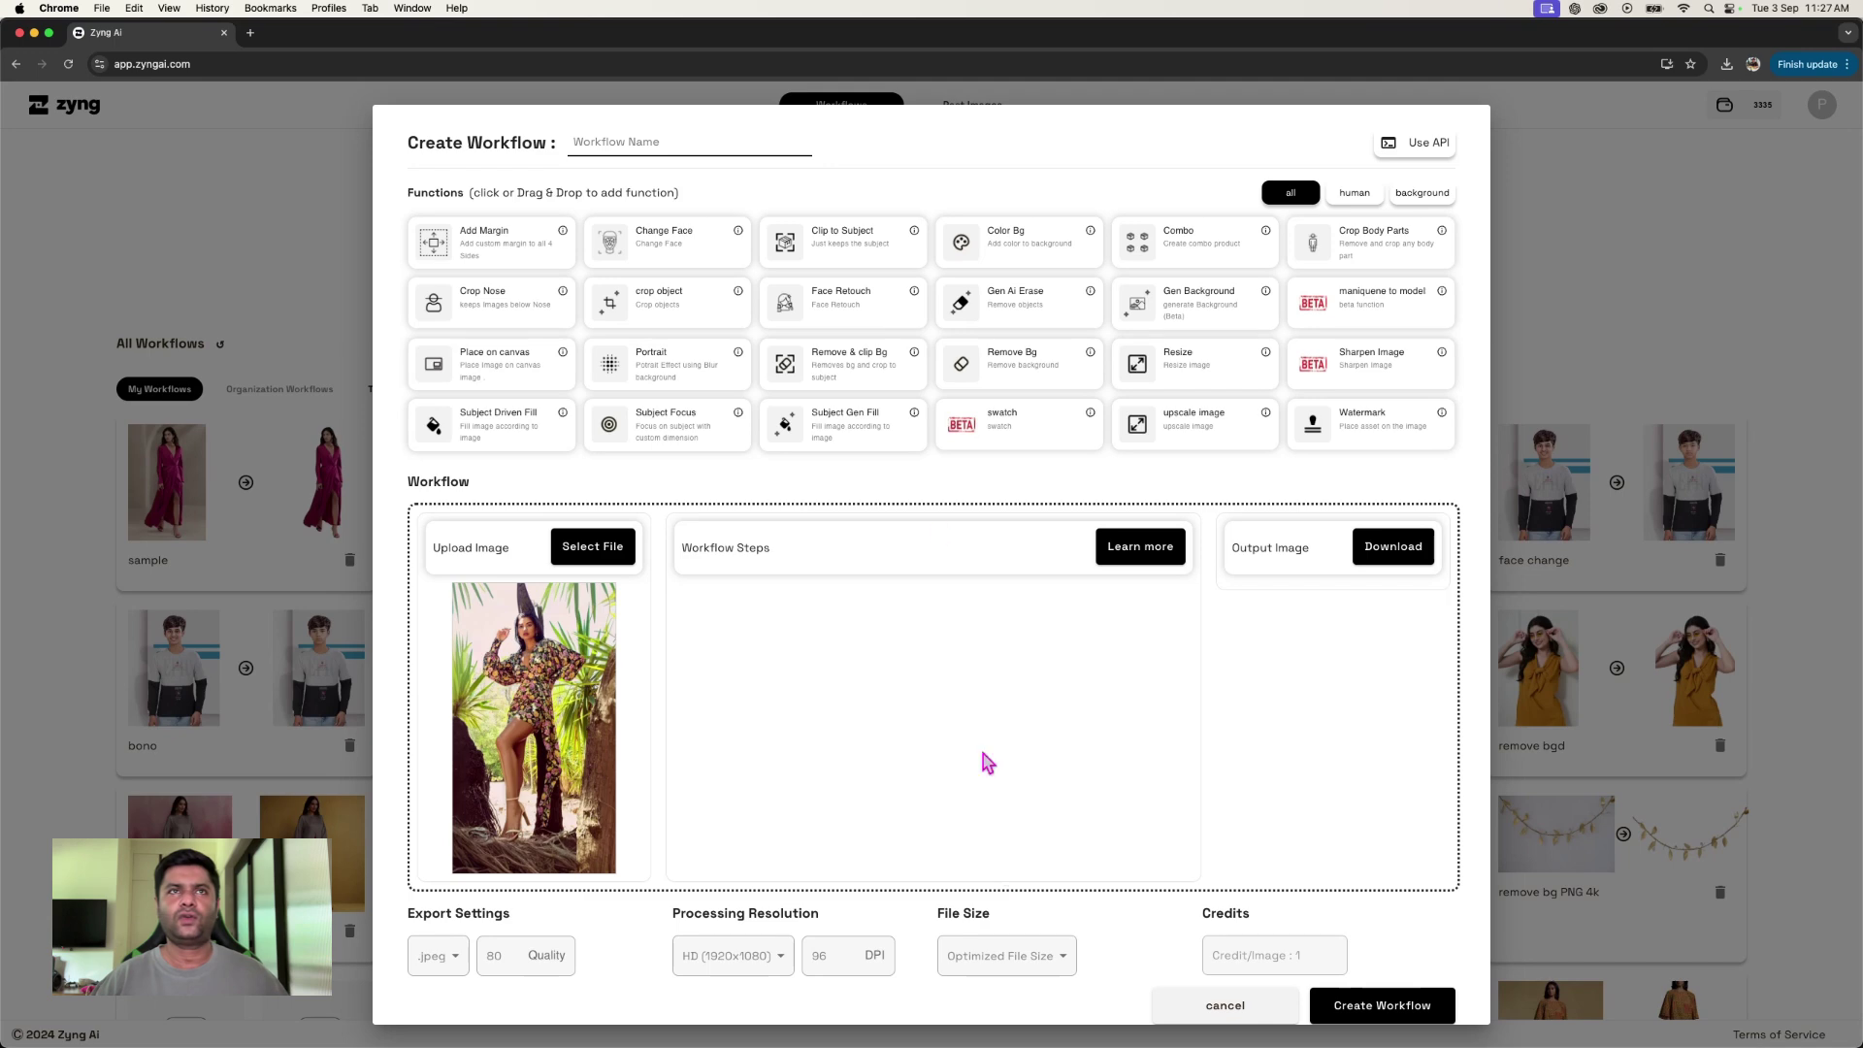
pyautogui.click(845, 424)
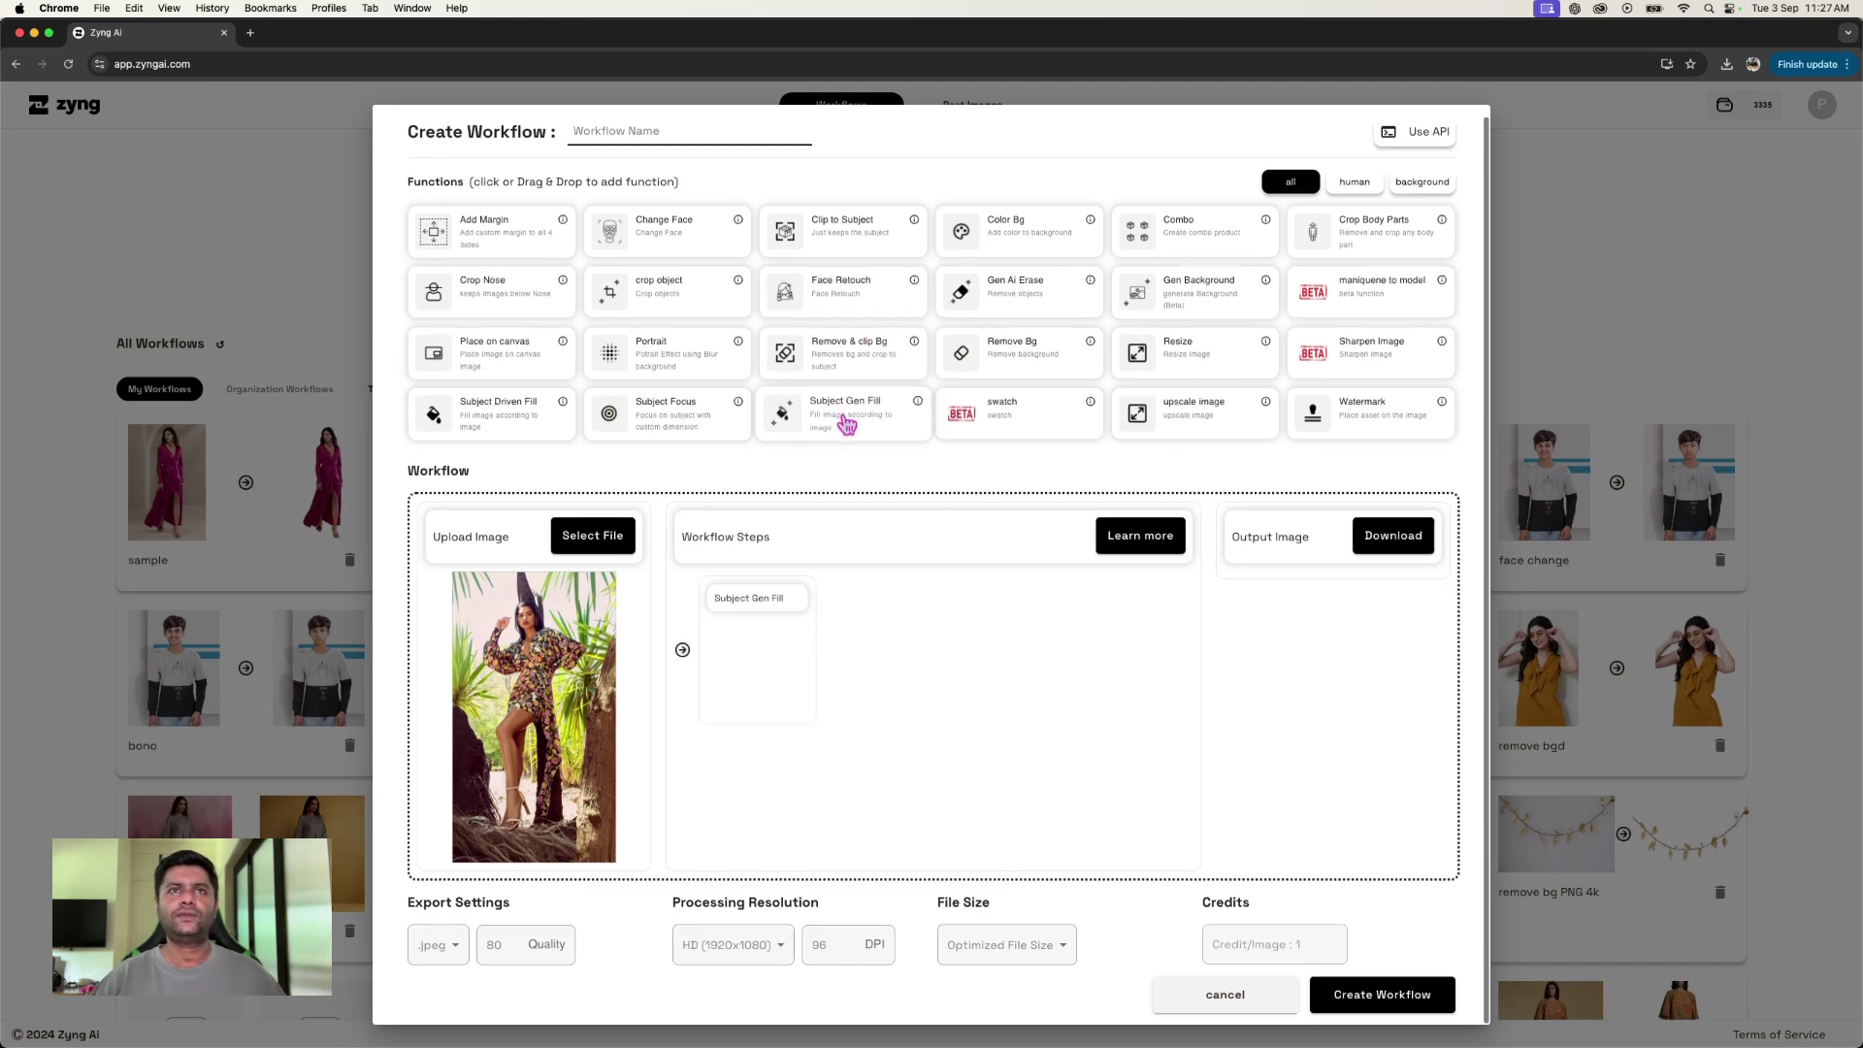
pyautogui.click(878, 613)
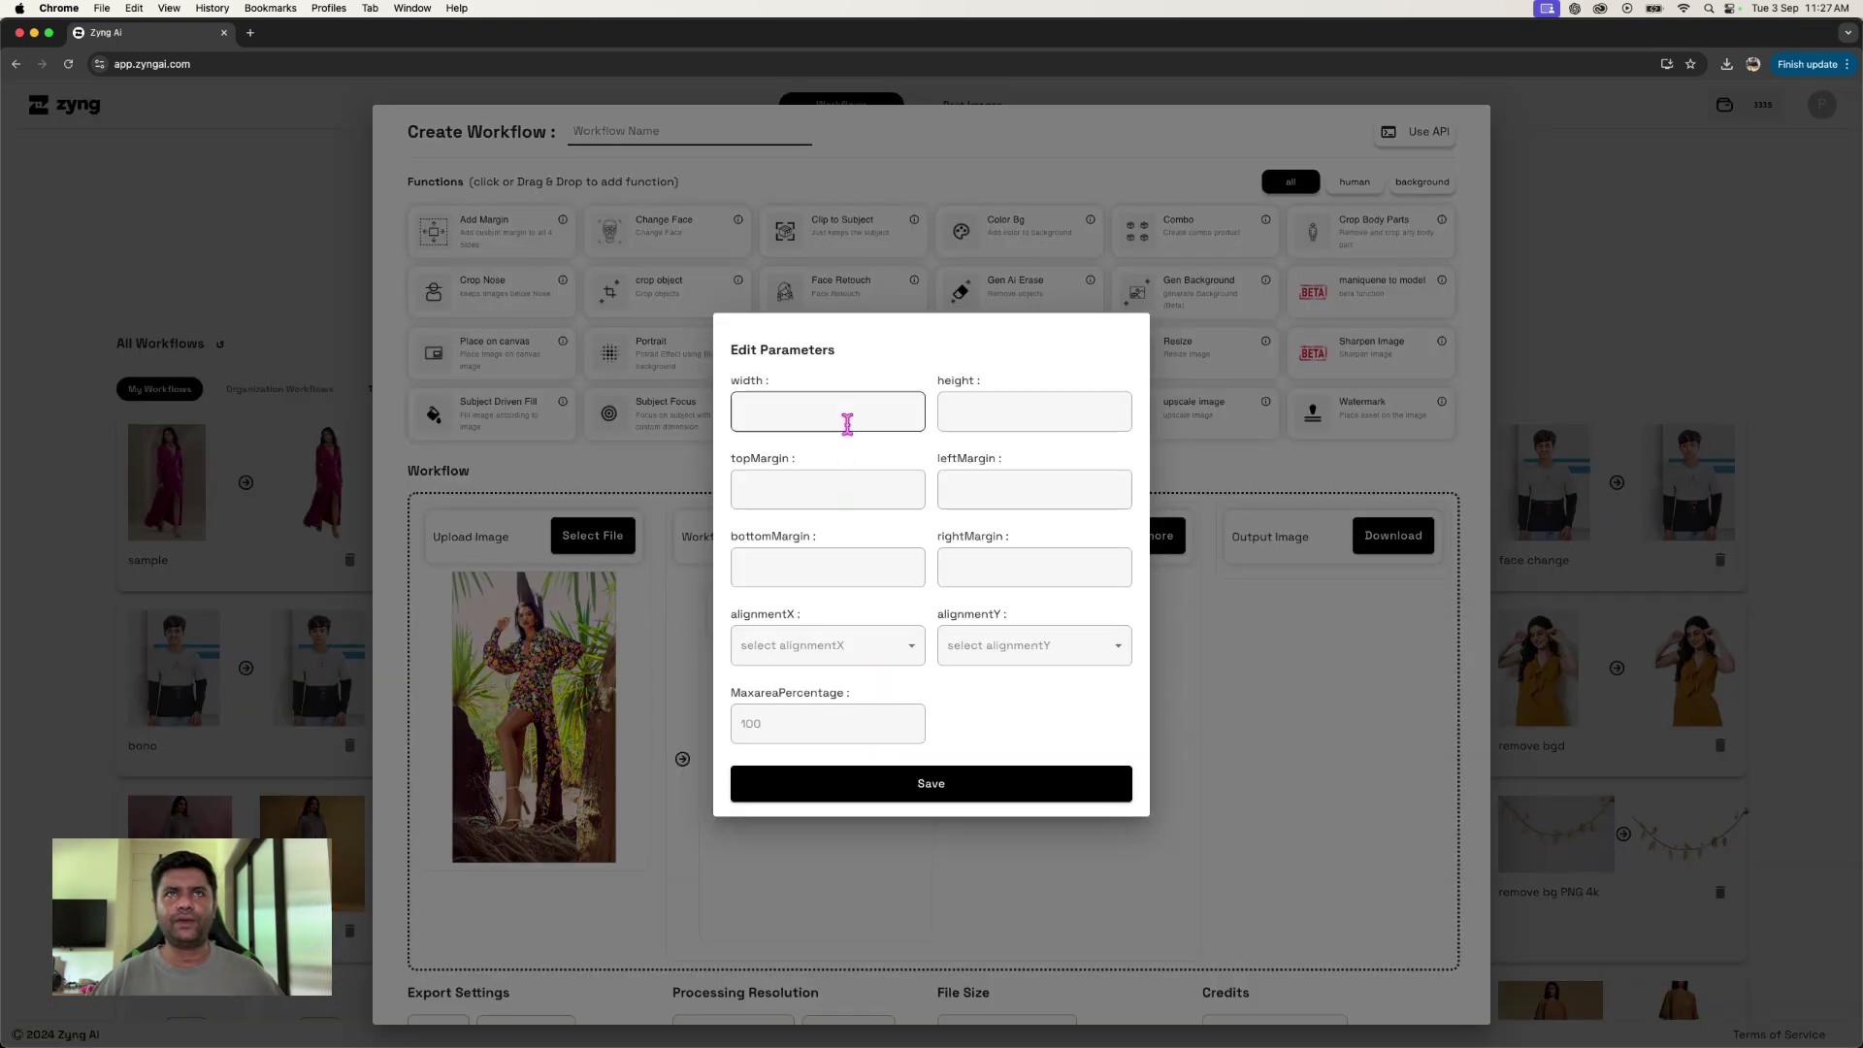
pyautogui.click(849, 407)
pyautogui.write('200')
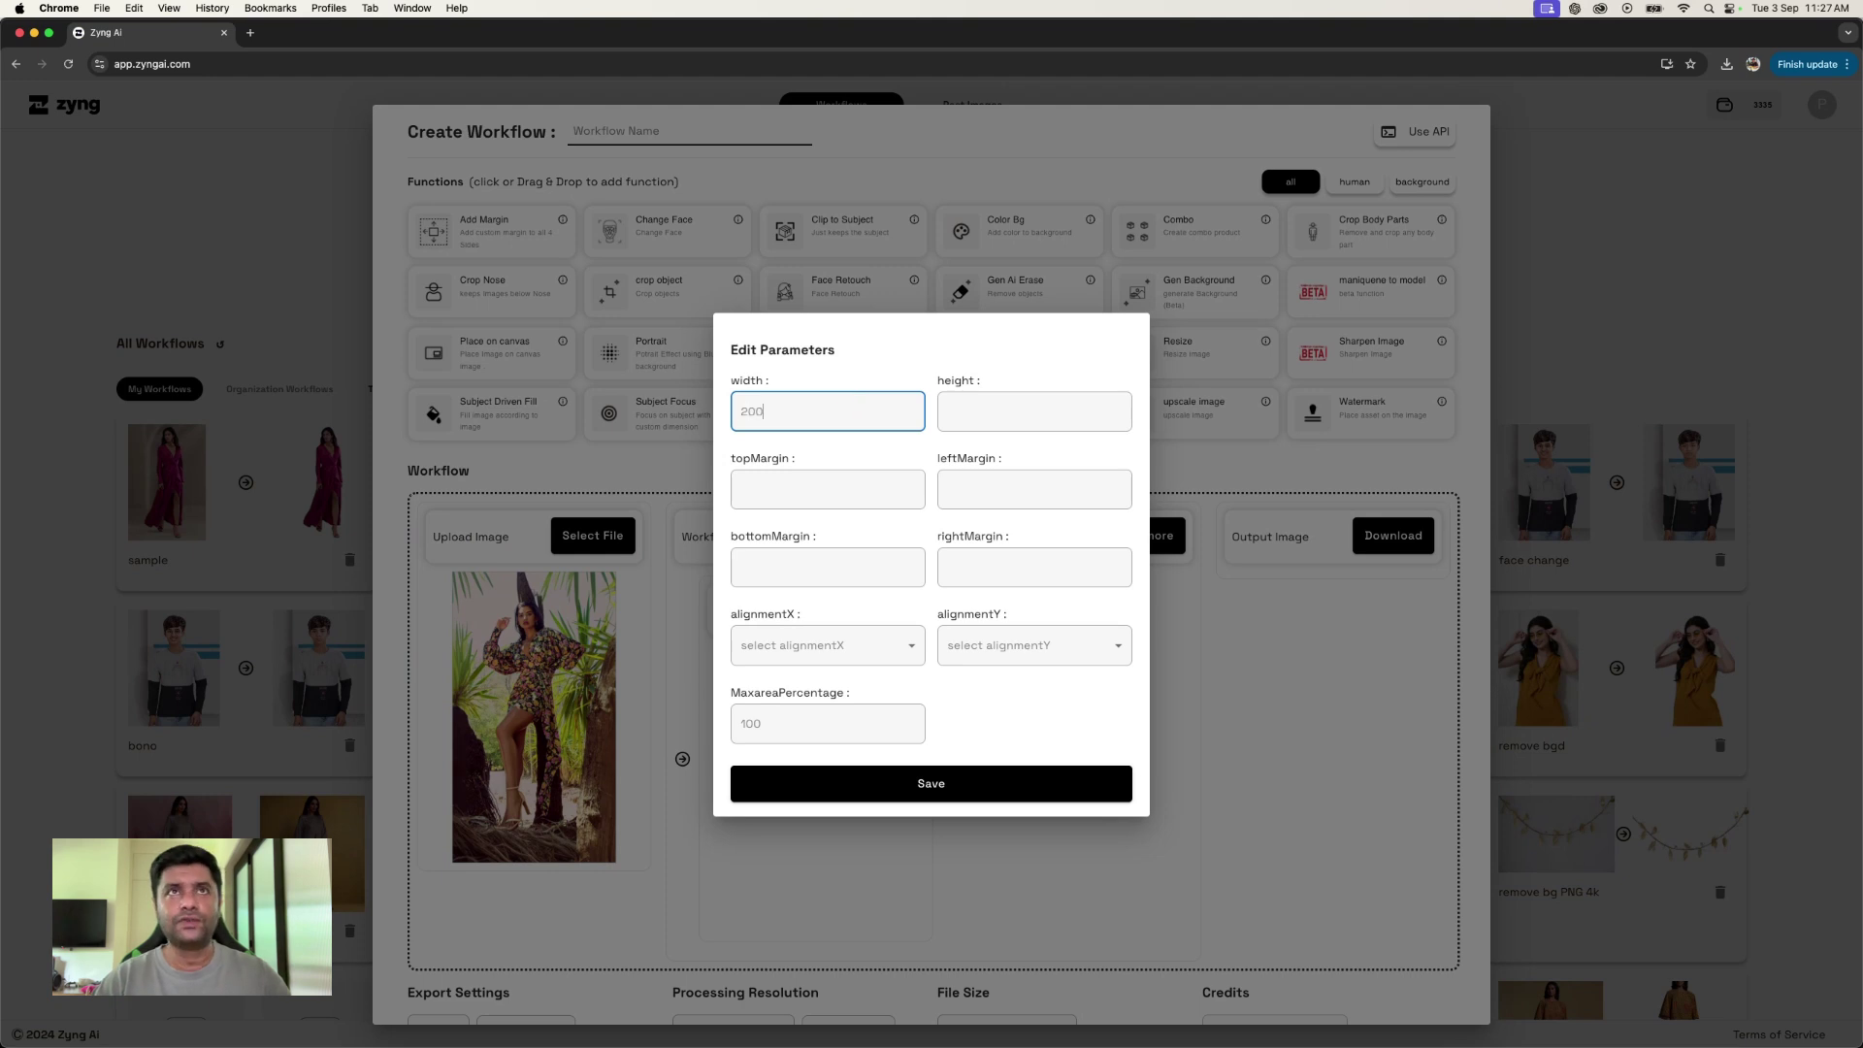
pyautogui.write('0')
pyautogui.press('Tab')
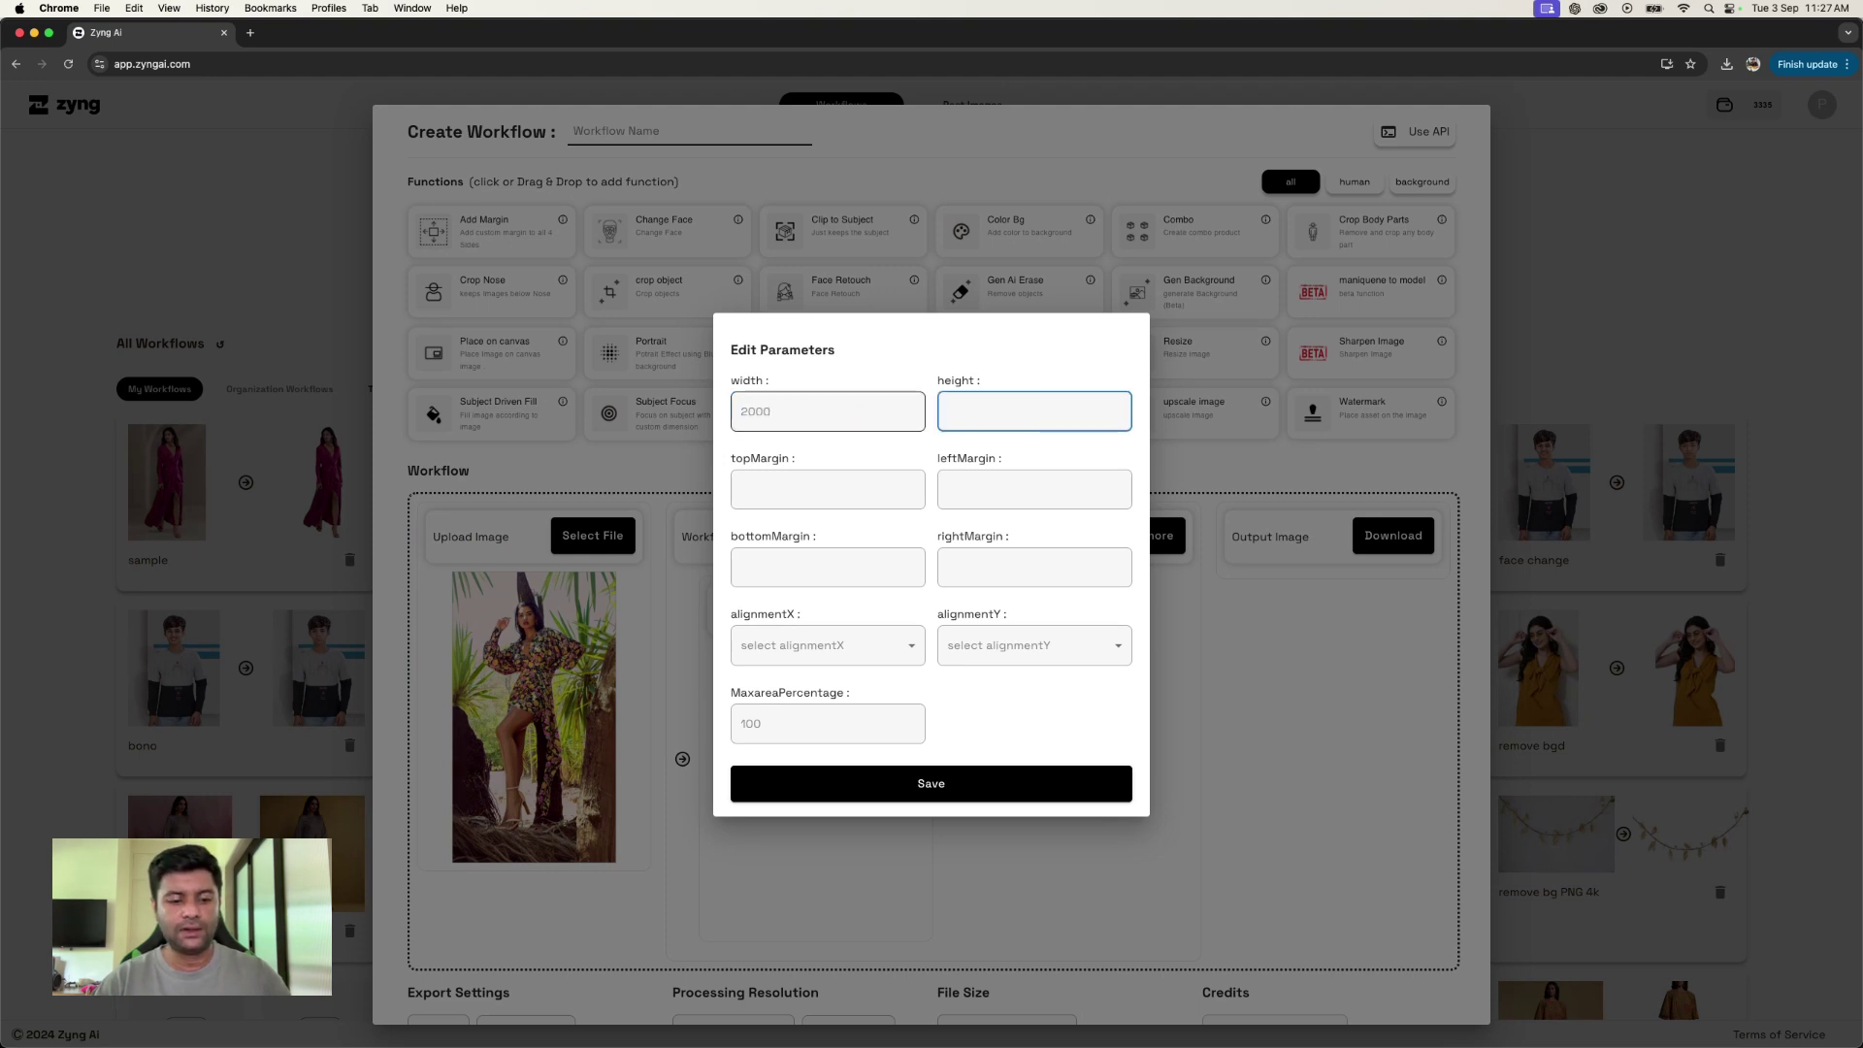
# Step: Set the Subject Gen Fill margins to 10
pyautogui.click(792, 485)
pyautogui.write('10')
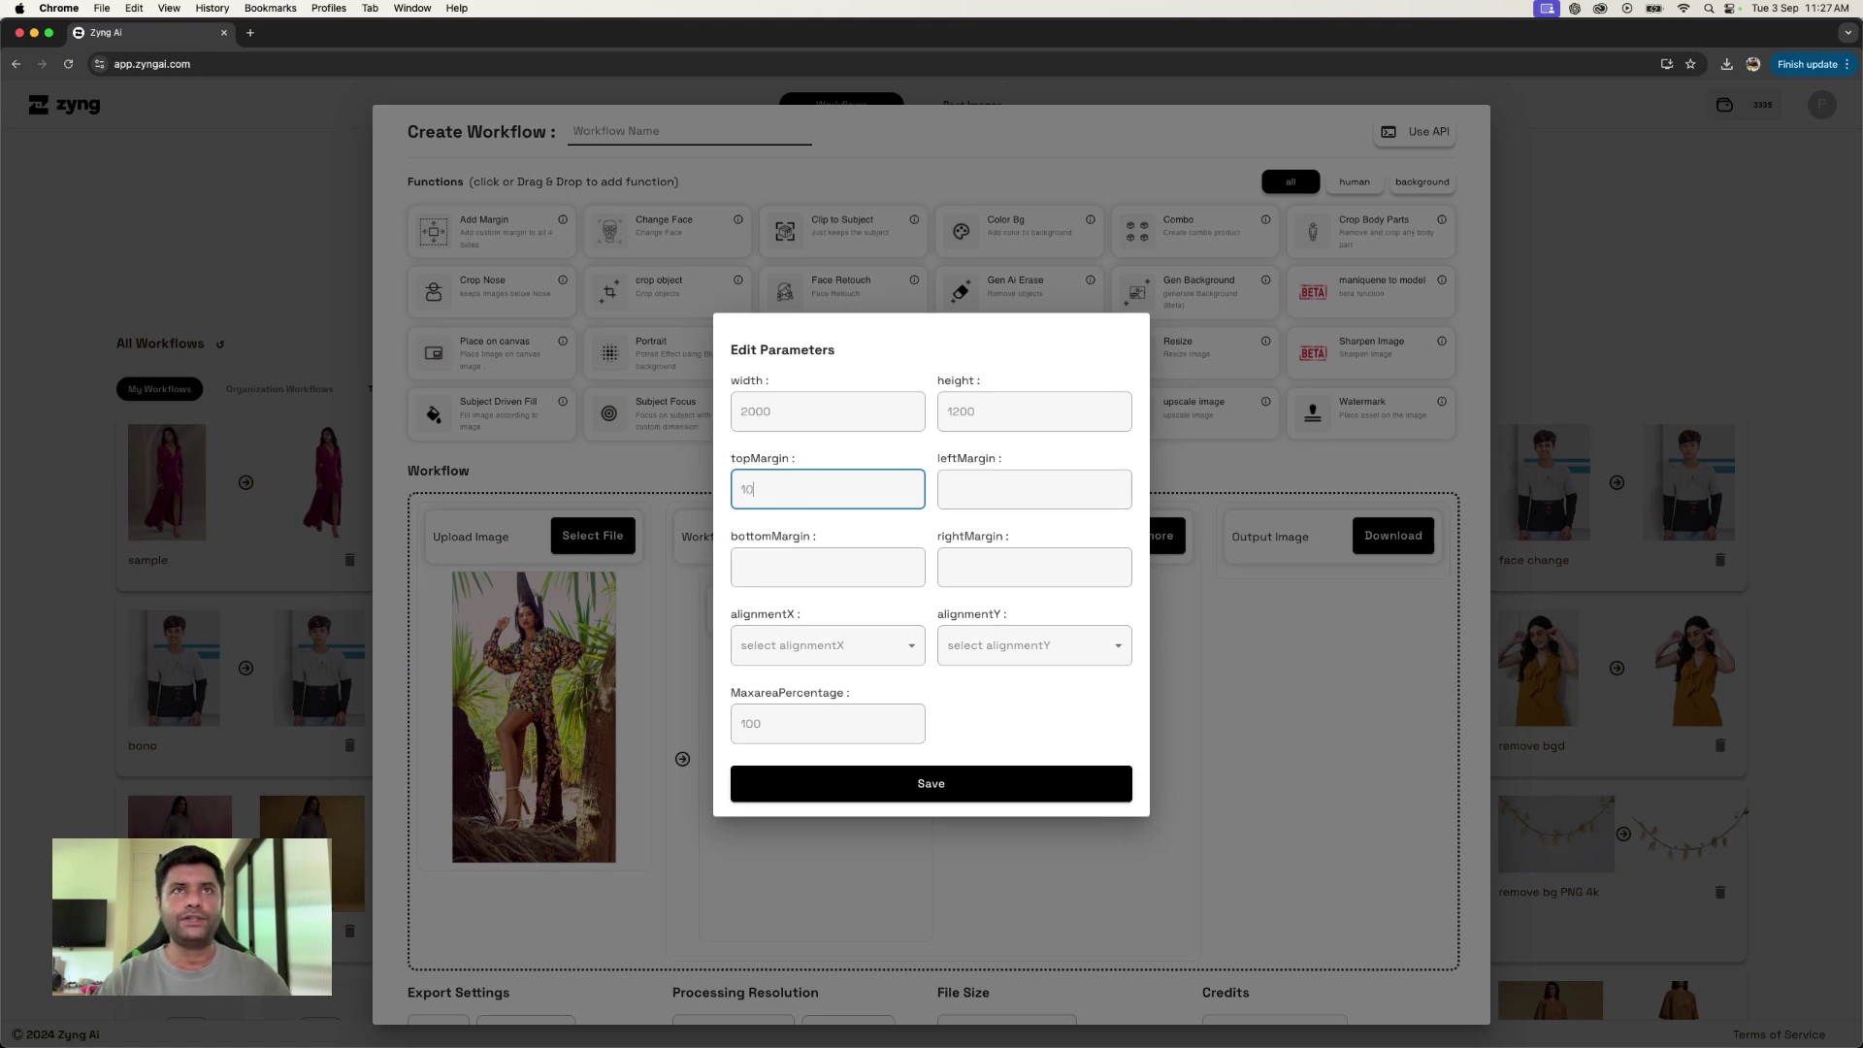
pyautogui.press('Tab')
pyautogui.write('10')
pyautogui.press('Tab')
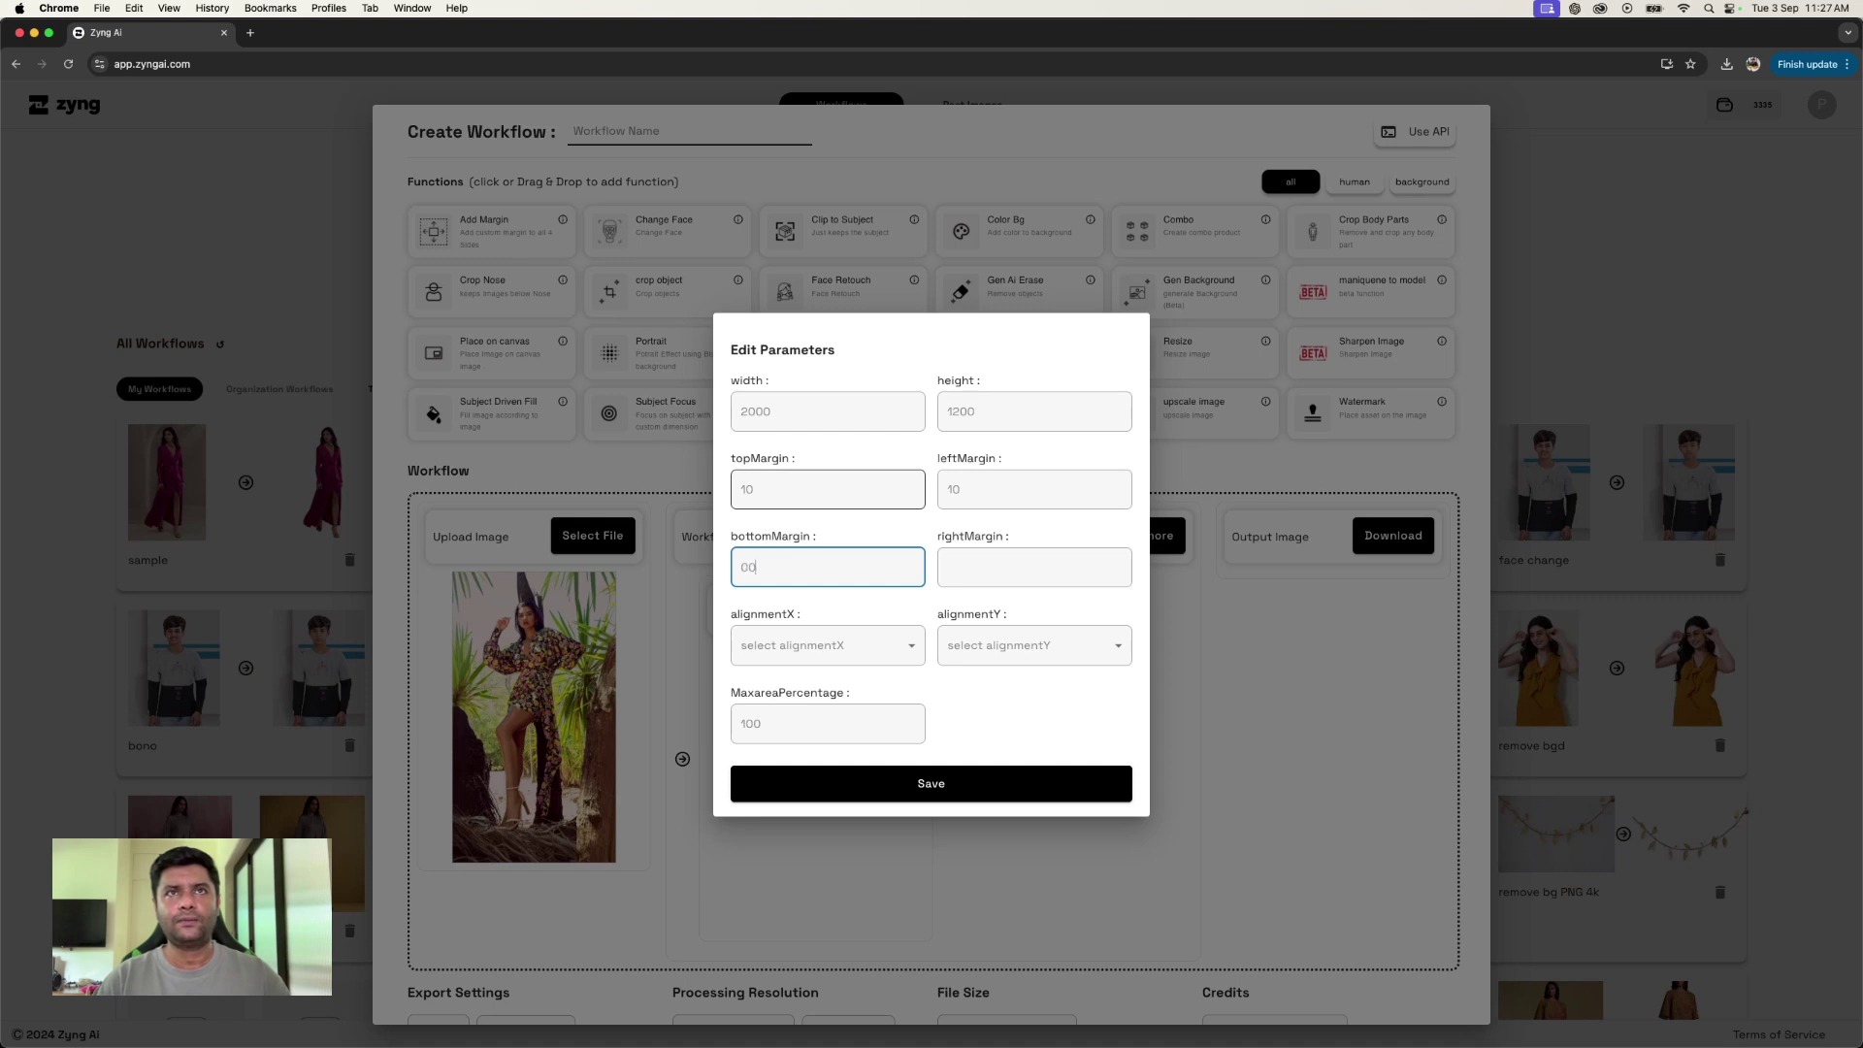
pyautogui.press('Tab')
pyautogui.write('10')
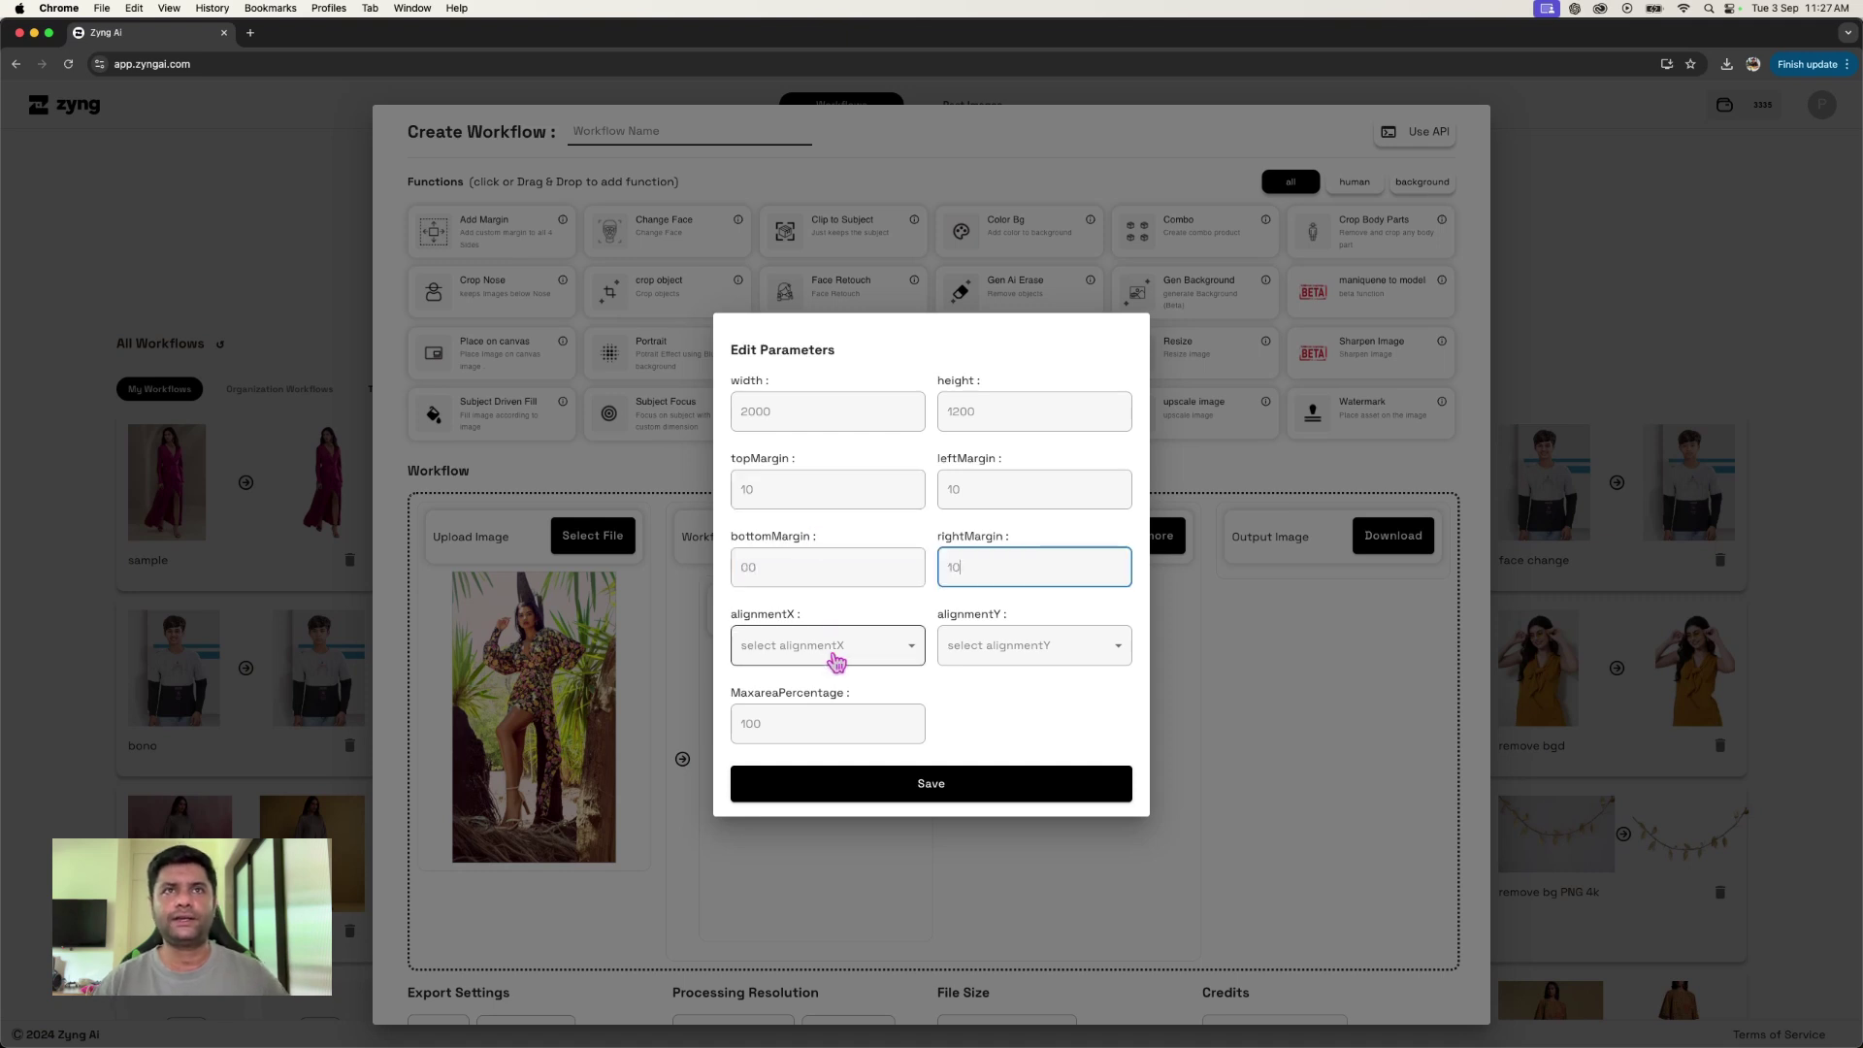
# Step: Set alignmentX and alignmentY to Center and save the gen fill parameters
pyautogui.click(830, 650)
pyautogui.click(811, 763)
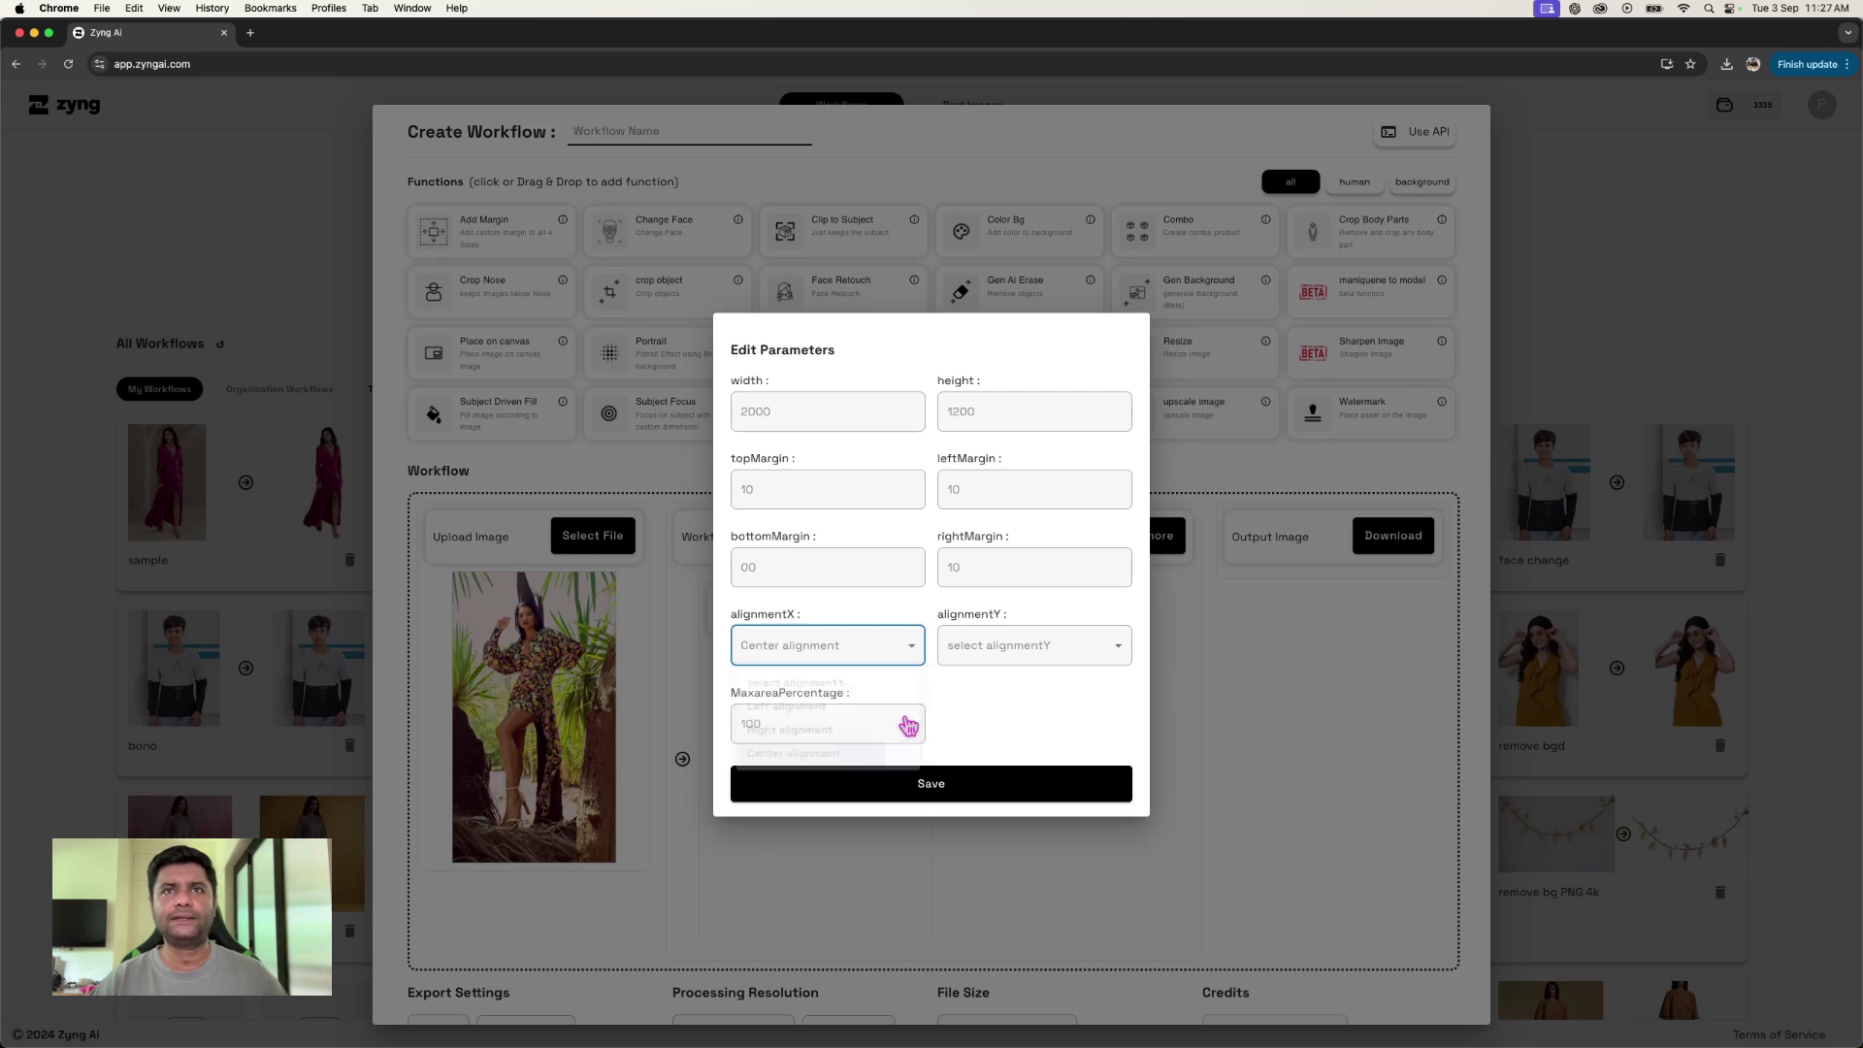
pyautogui.click(1000, 647)
pyautogui.click(990, 766)
pyautogui.click(965, 785)
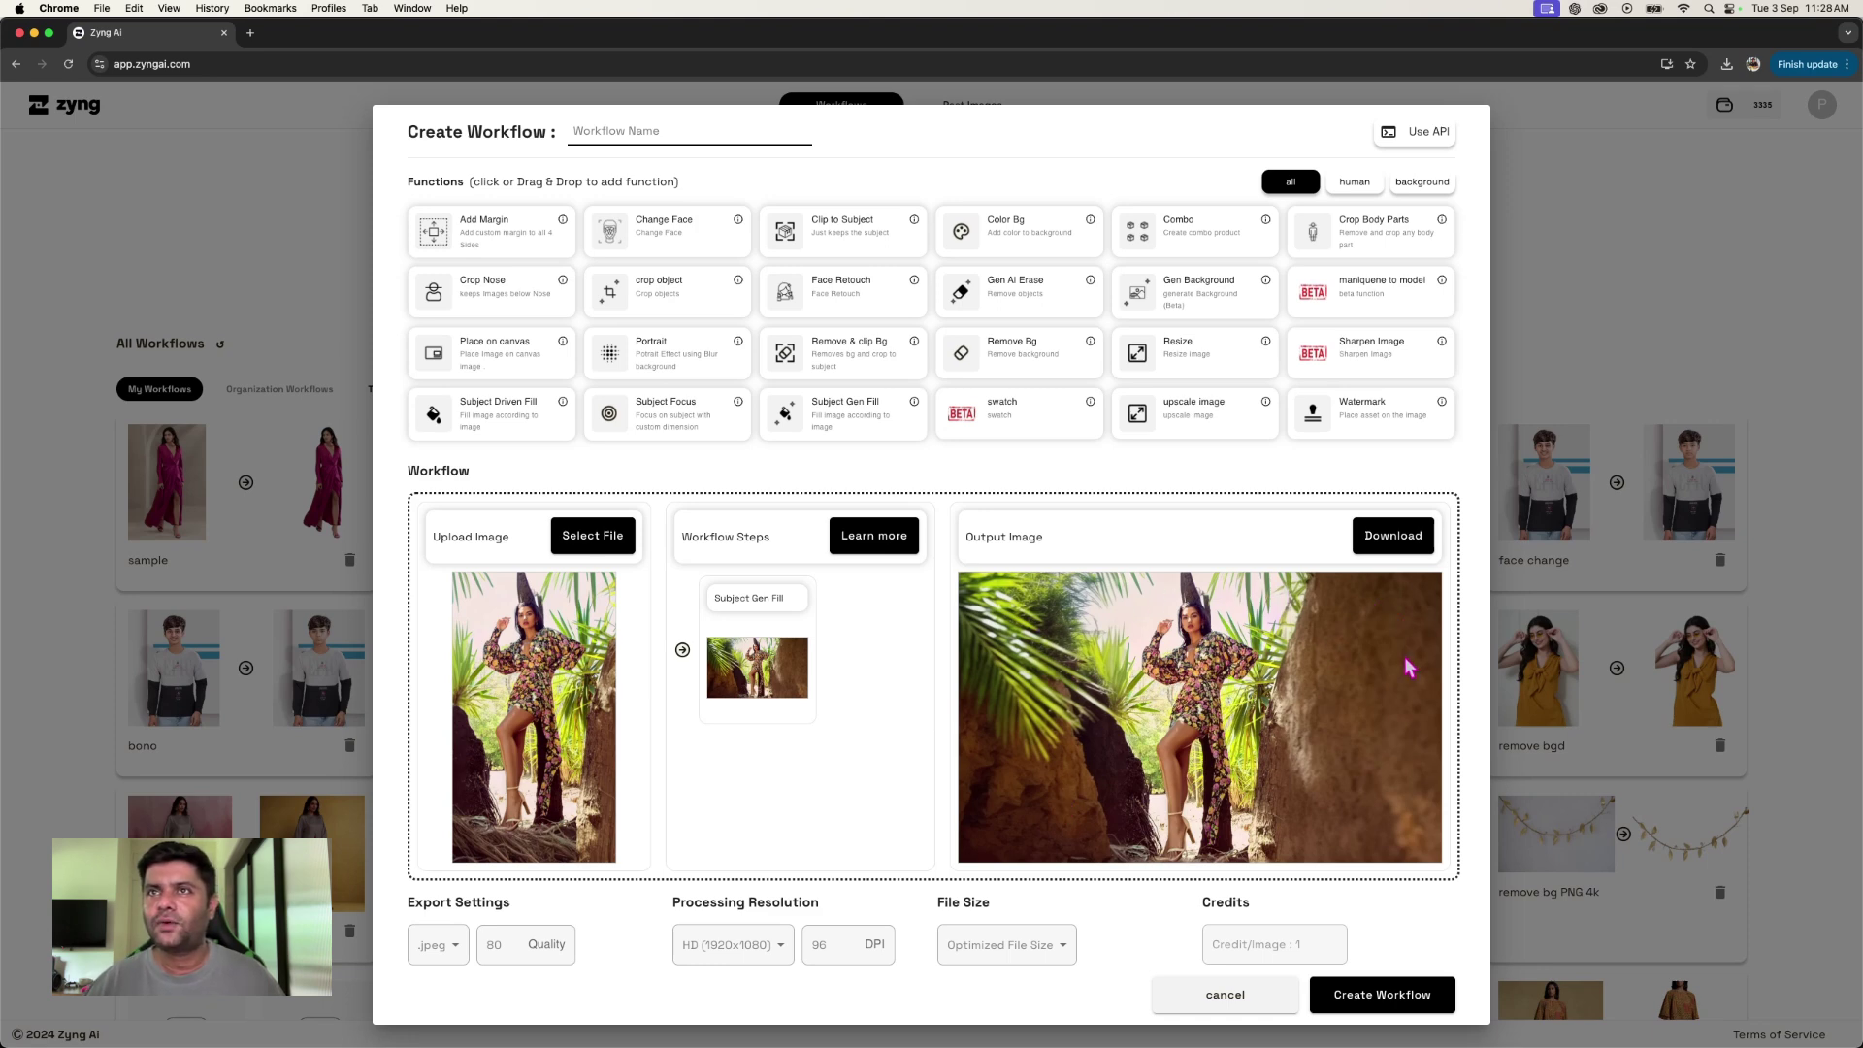
# Step: Name the workflow 'genfill test' and save it with Create Workflow
pyautogui.scroll(1, 1213, 719)
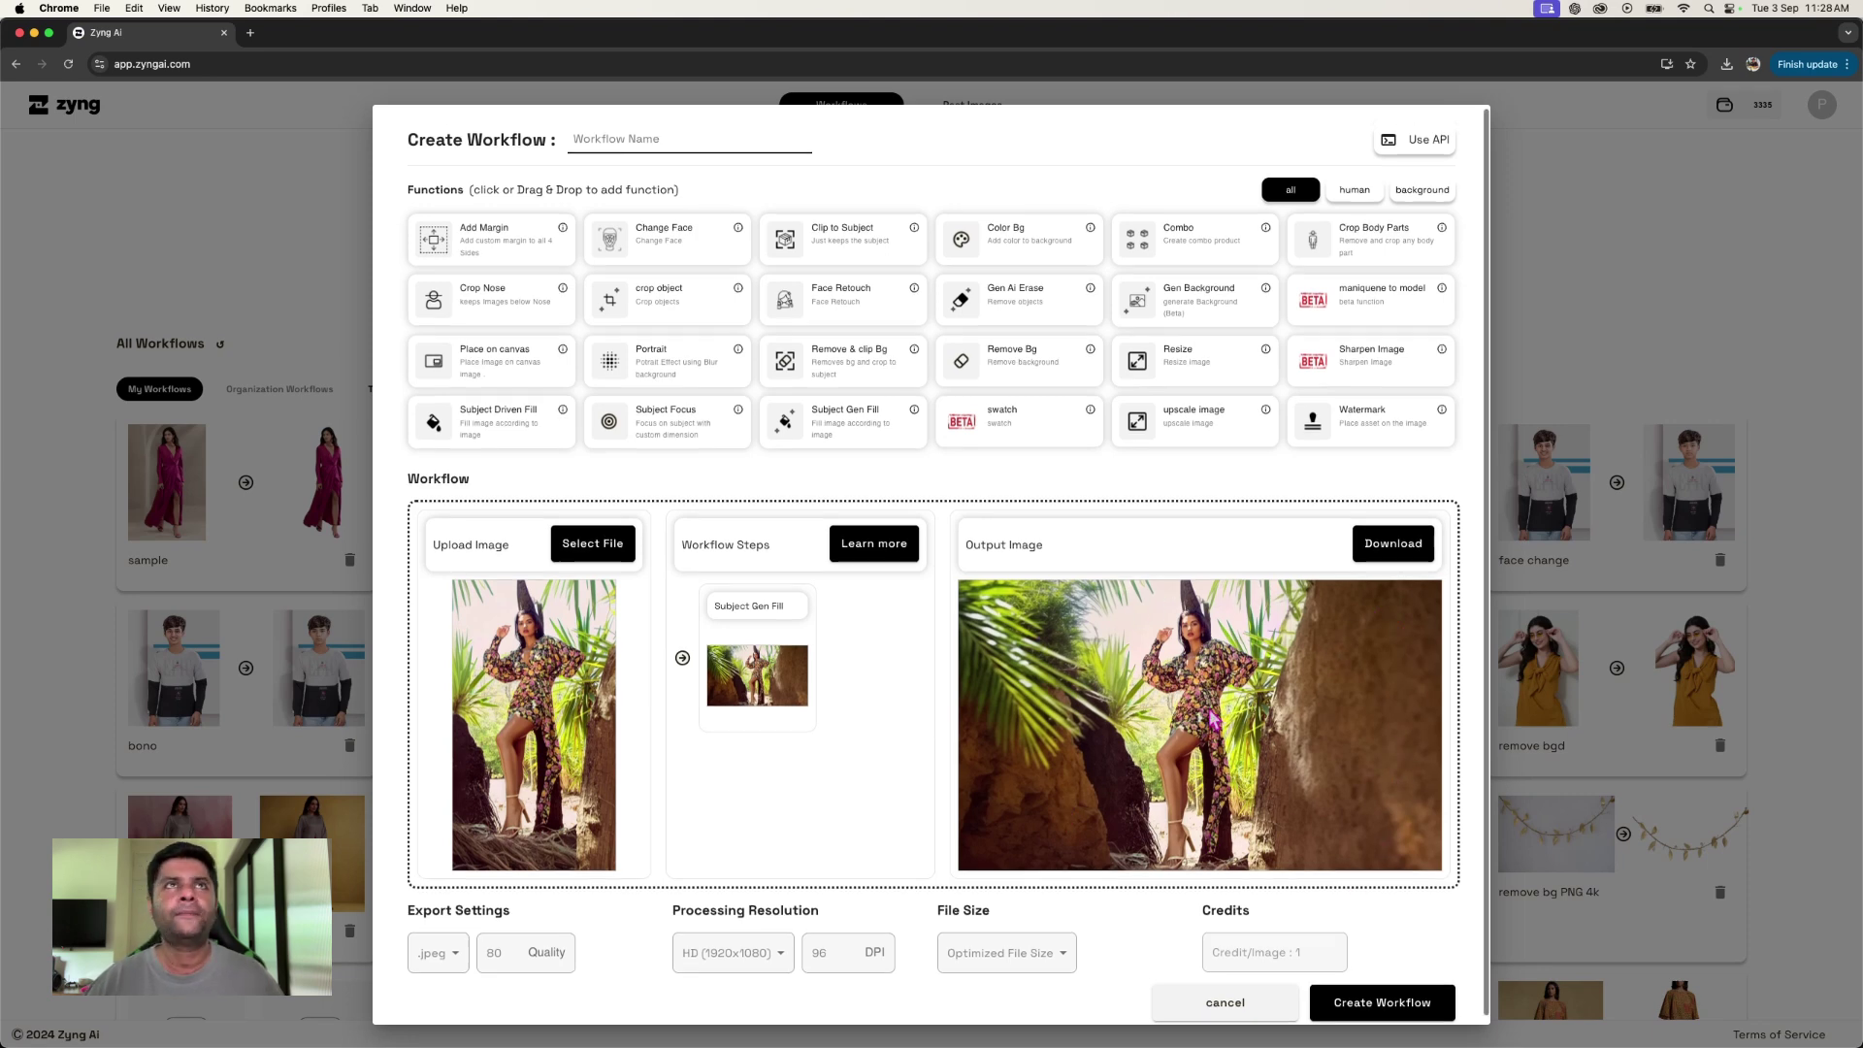
pyautogui.click(670, 144)
pyautogui.write('genfill test')
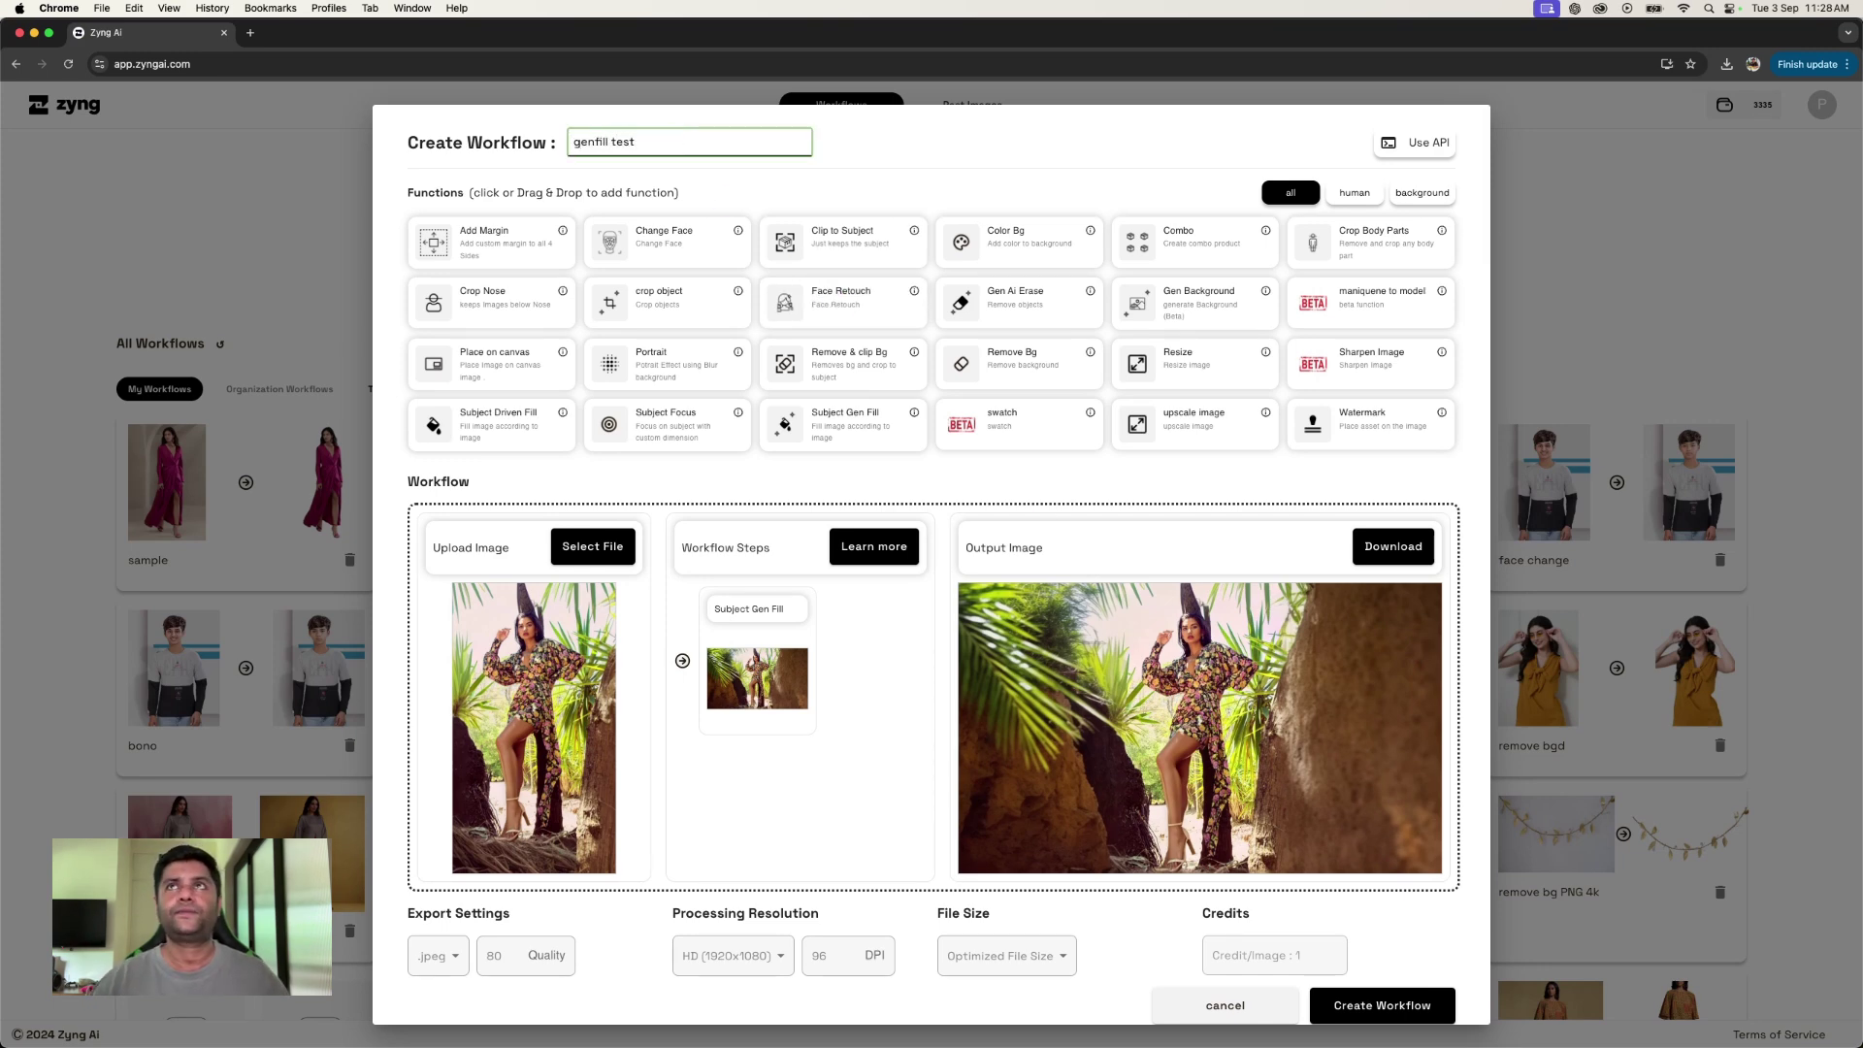
pyautogui.click(1045, 531)
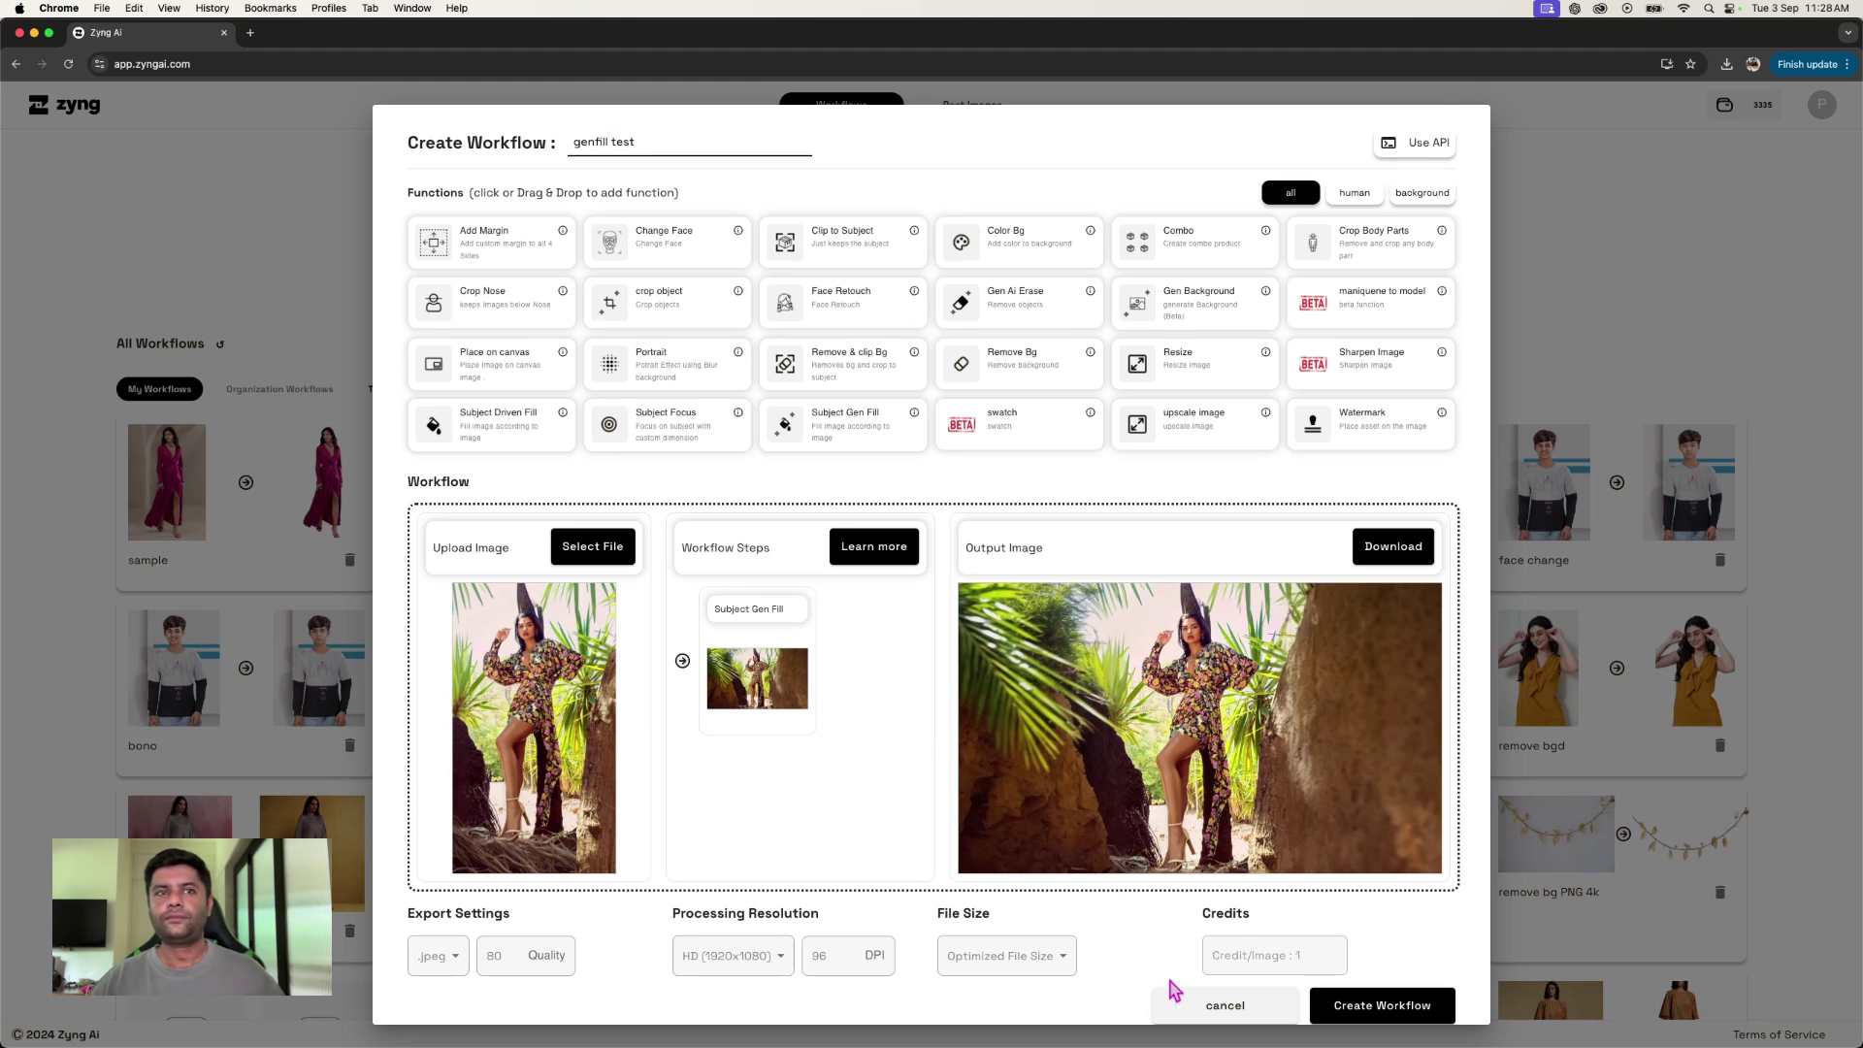
pyautogui.click(1361, 1009)
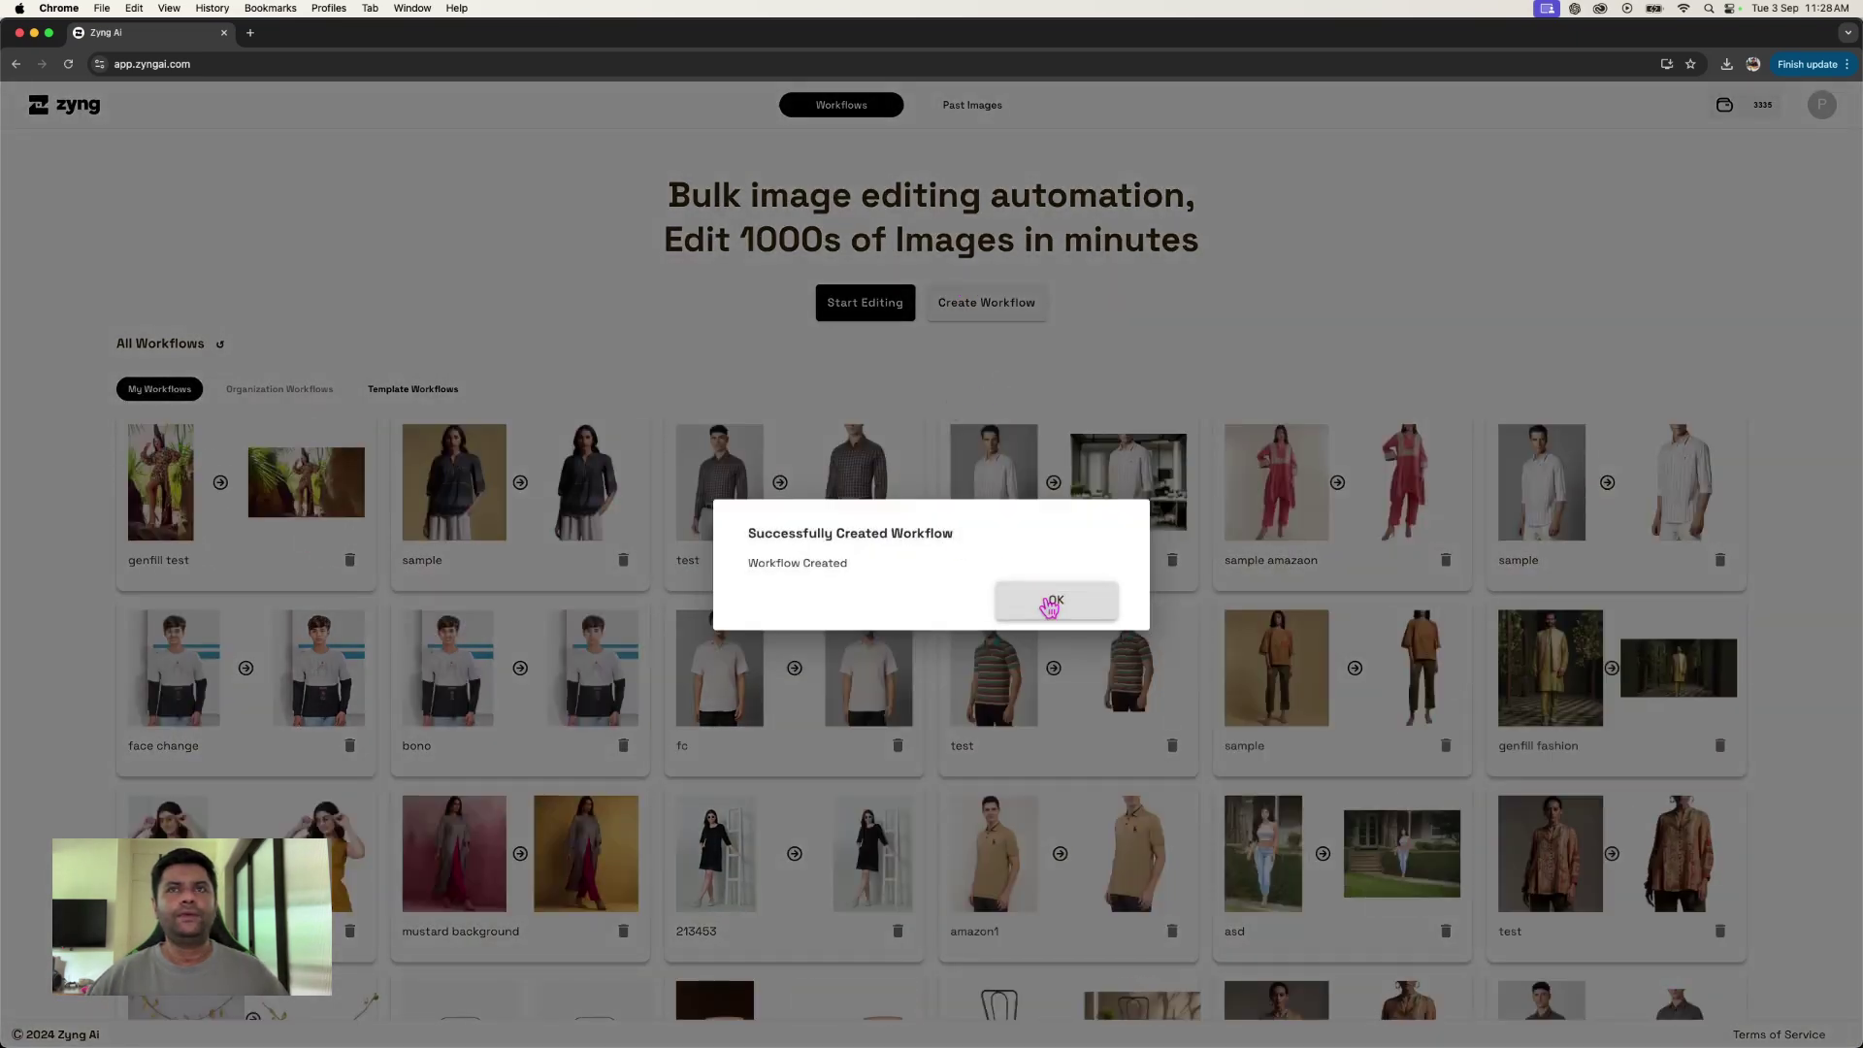
# Step: Open the genfill test workflow for bulk editing and clear the previously chosen images
pyautogui.click(1055, 596)
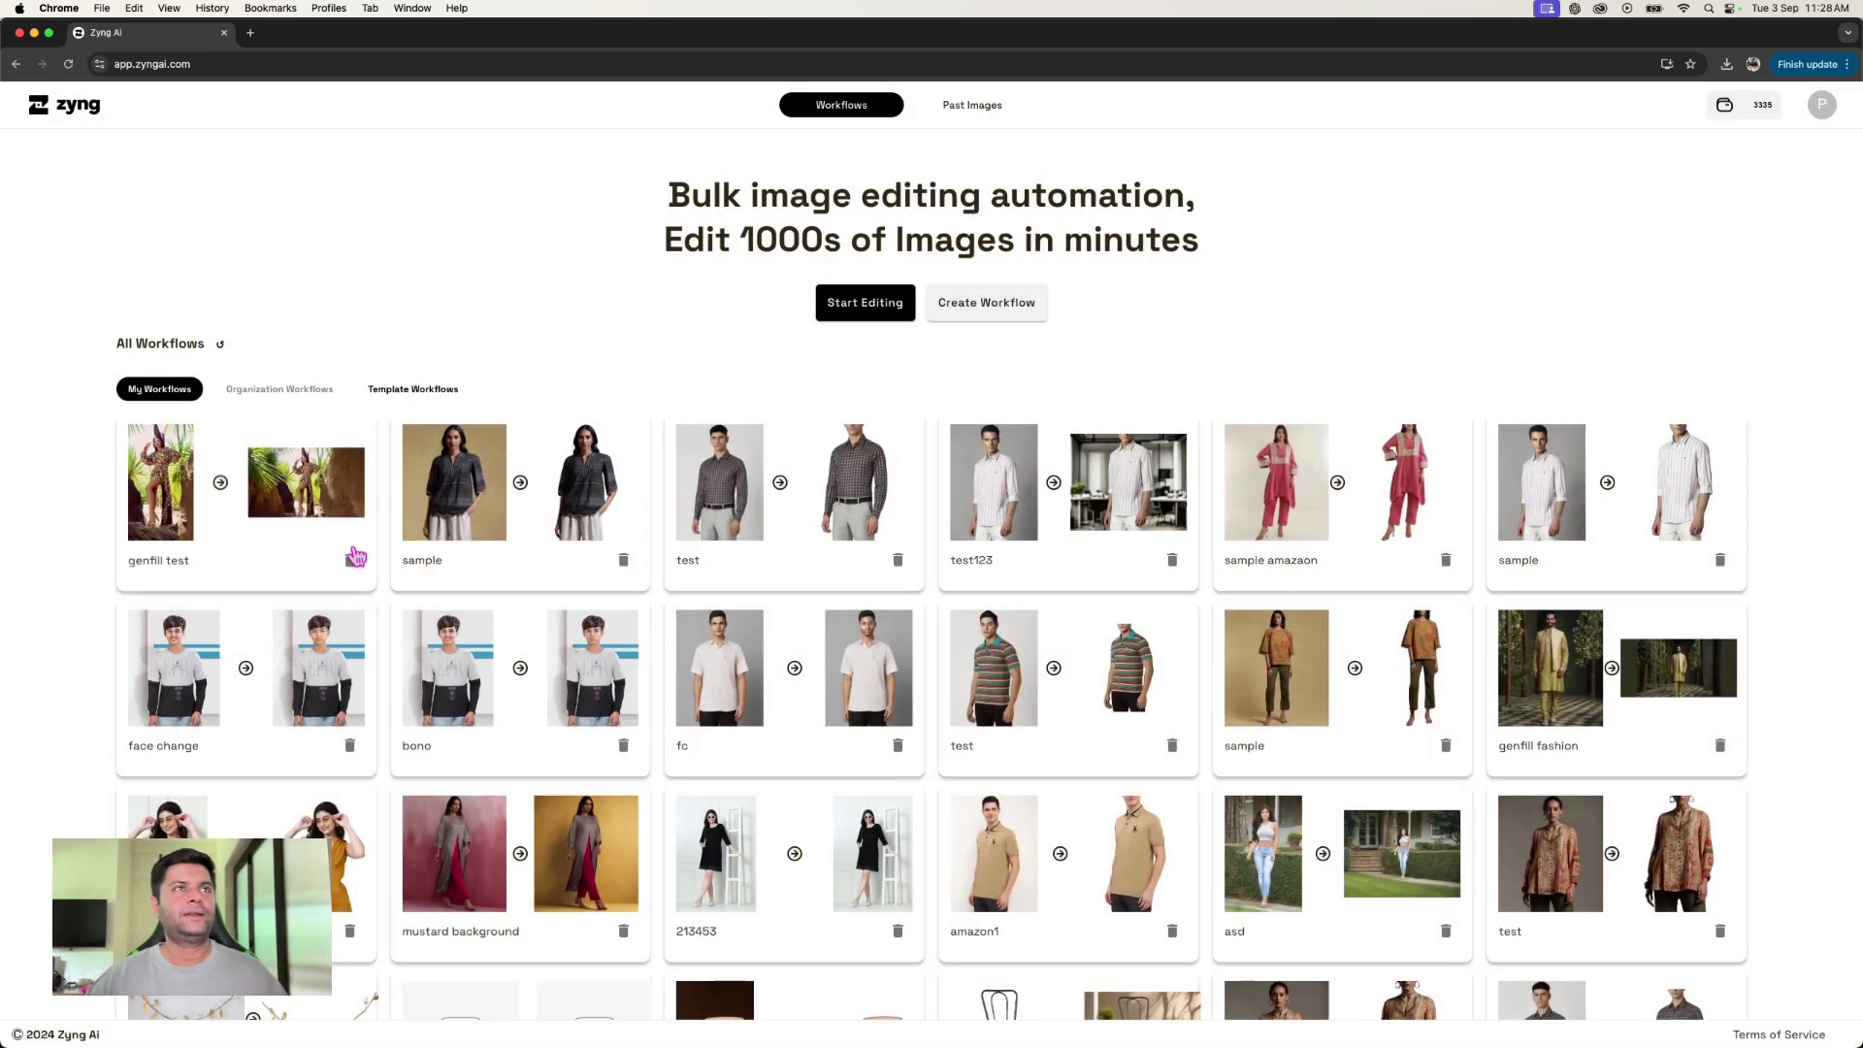
pyautogui.click(296, 523)
pyautogui.click(1397, 144)
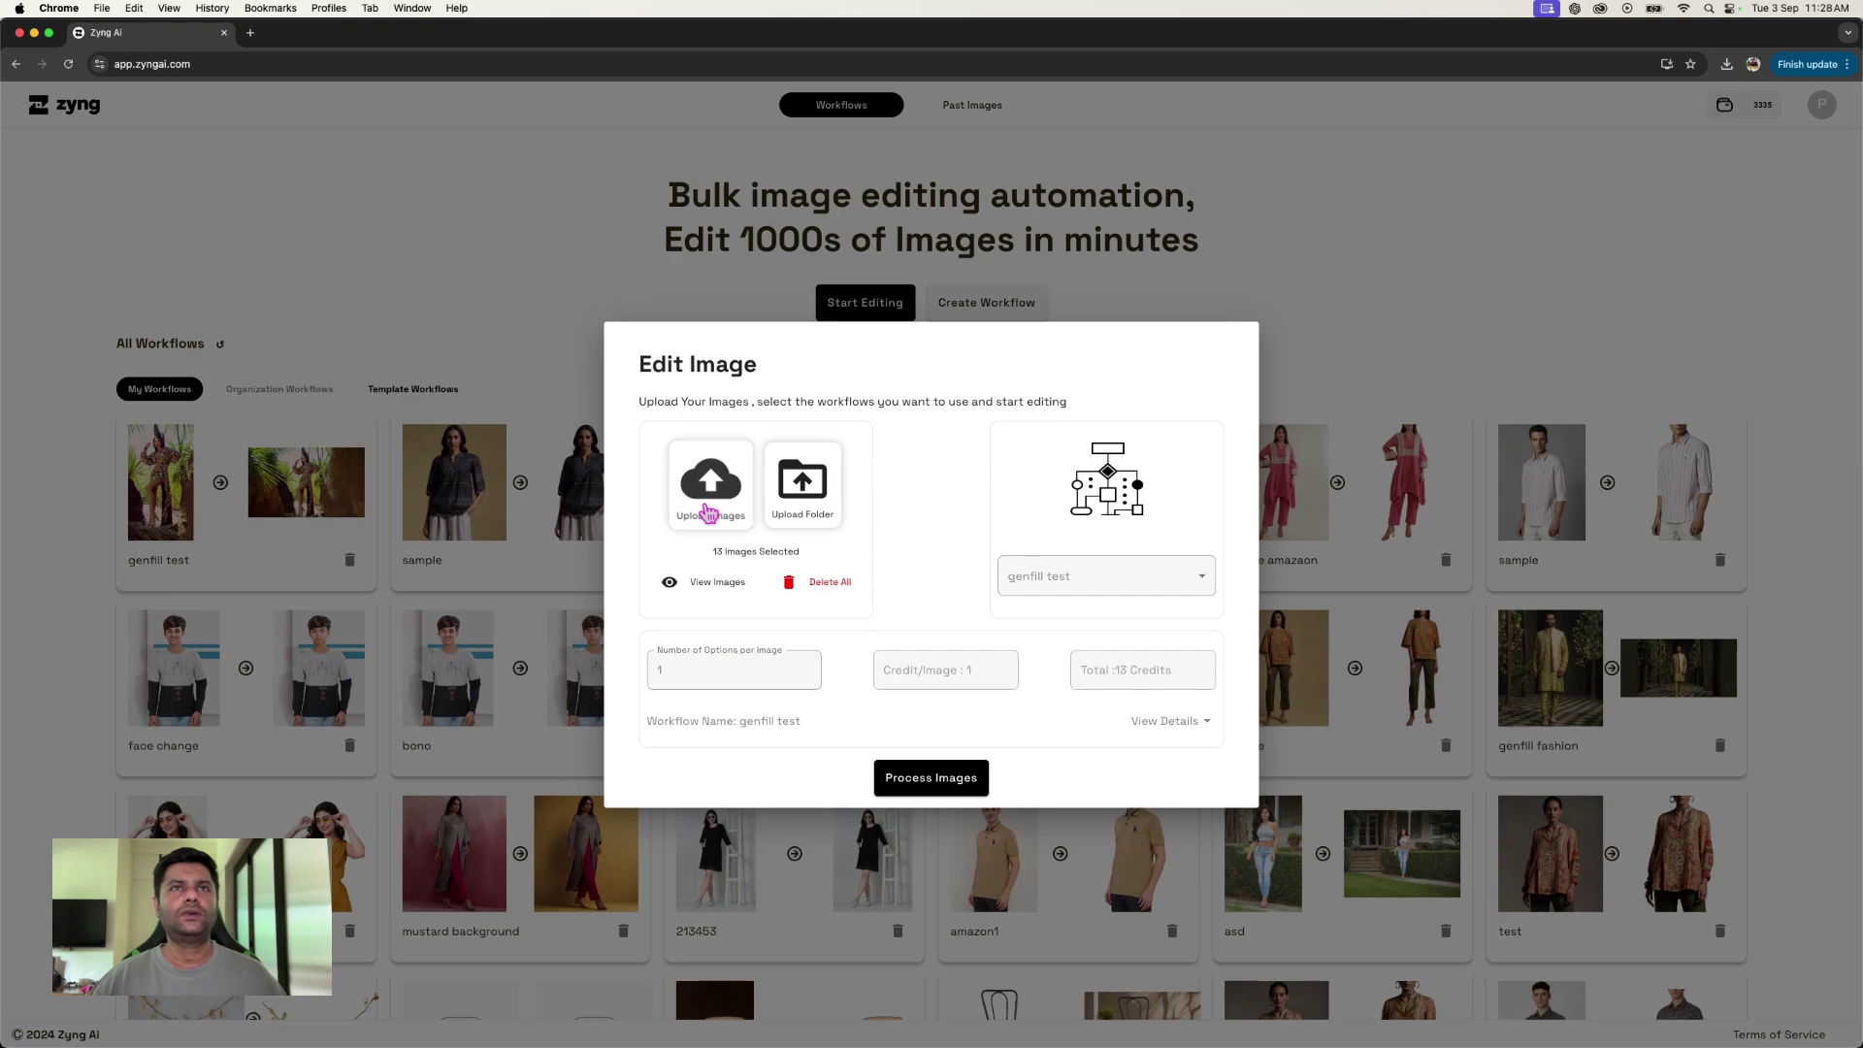
pyautogui.click(823, 585)
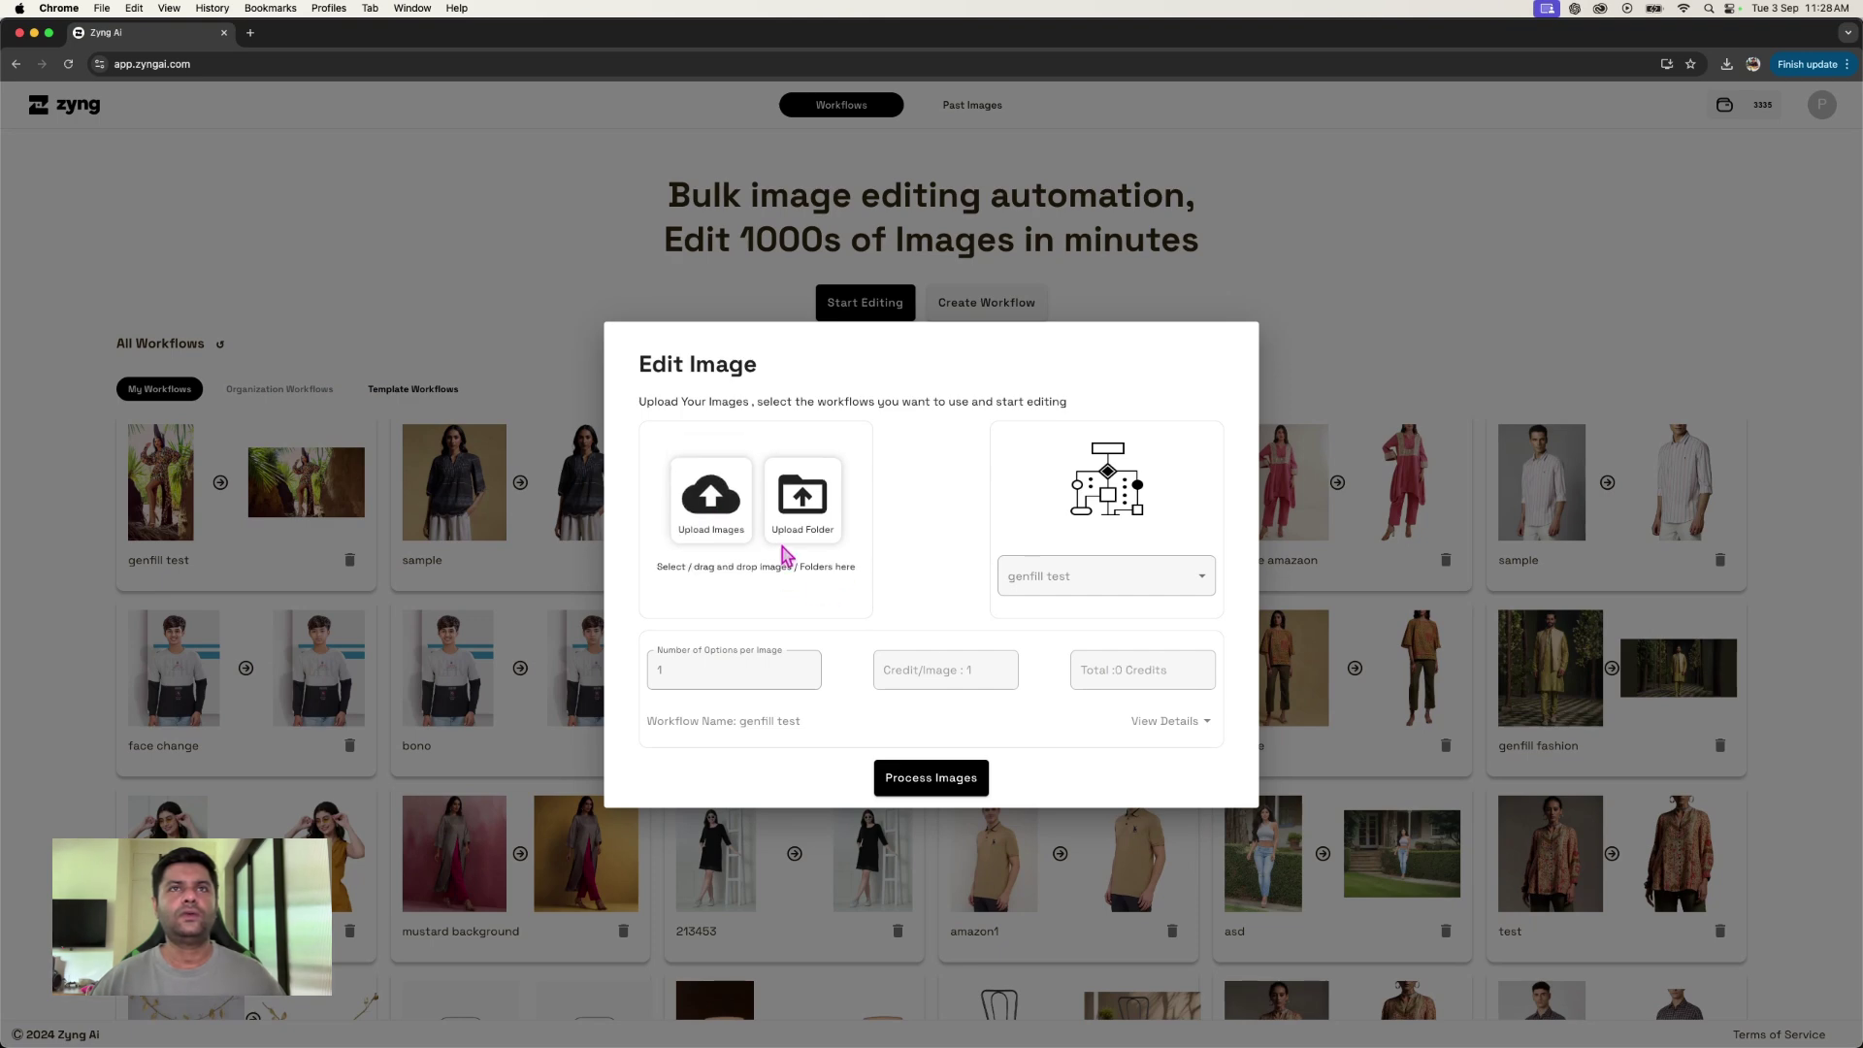
# Step: Upload 13 fashion photos and start processing them through genfill test
pyautogui.click(733, 525)
pyautogui.moveTo(1484, 352); pyautogui.dragTo(466, 330)
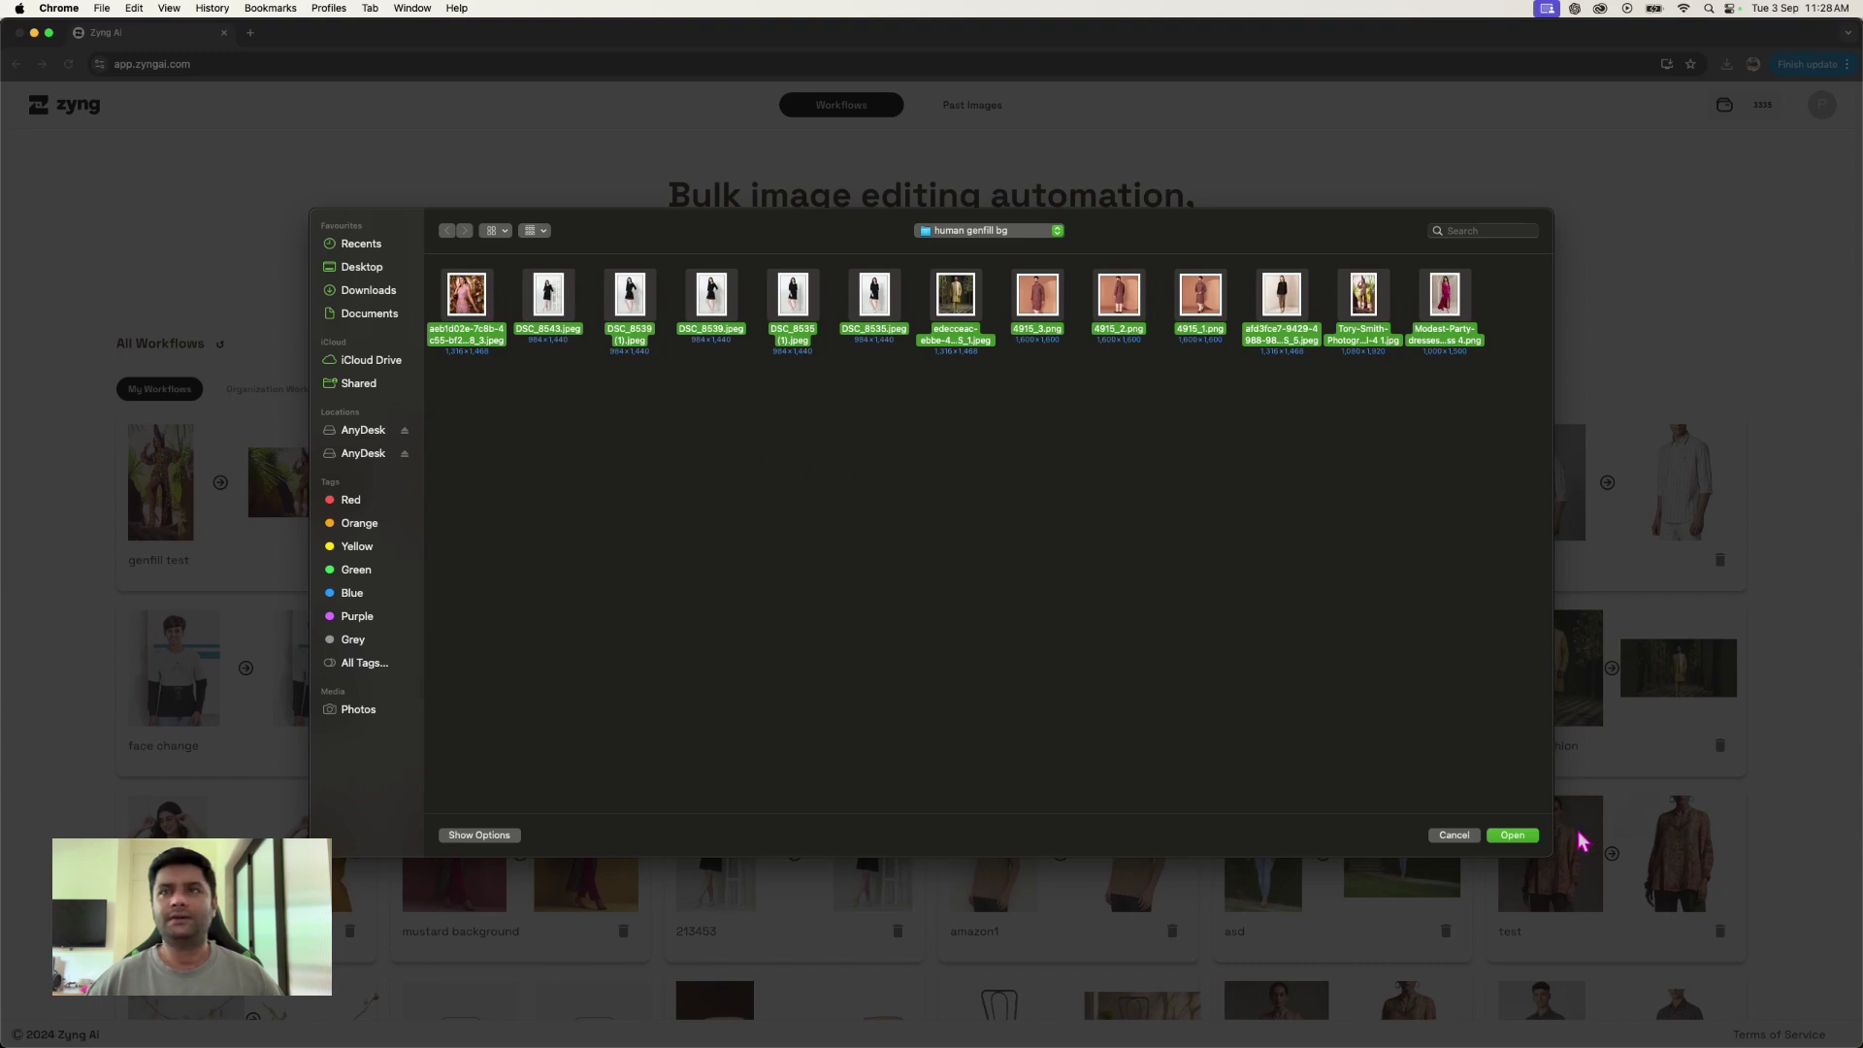
pyautogui.click(1512, 835)
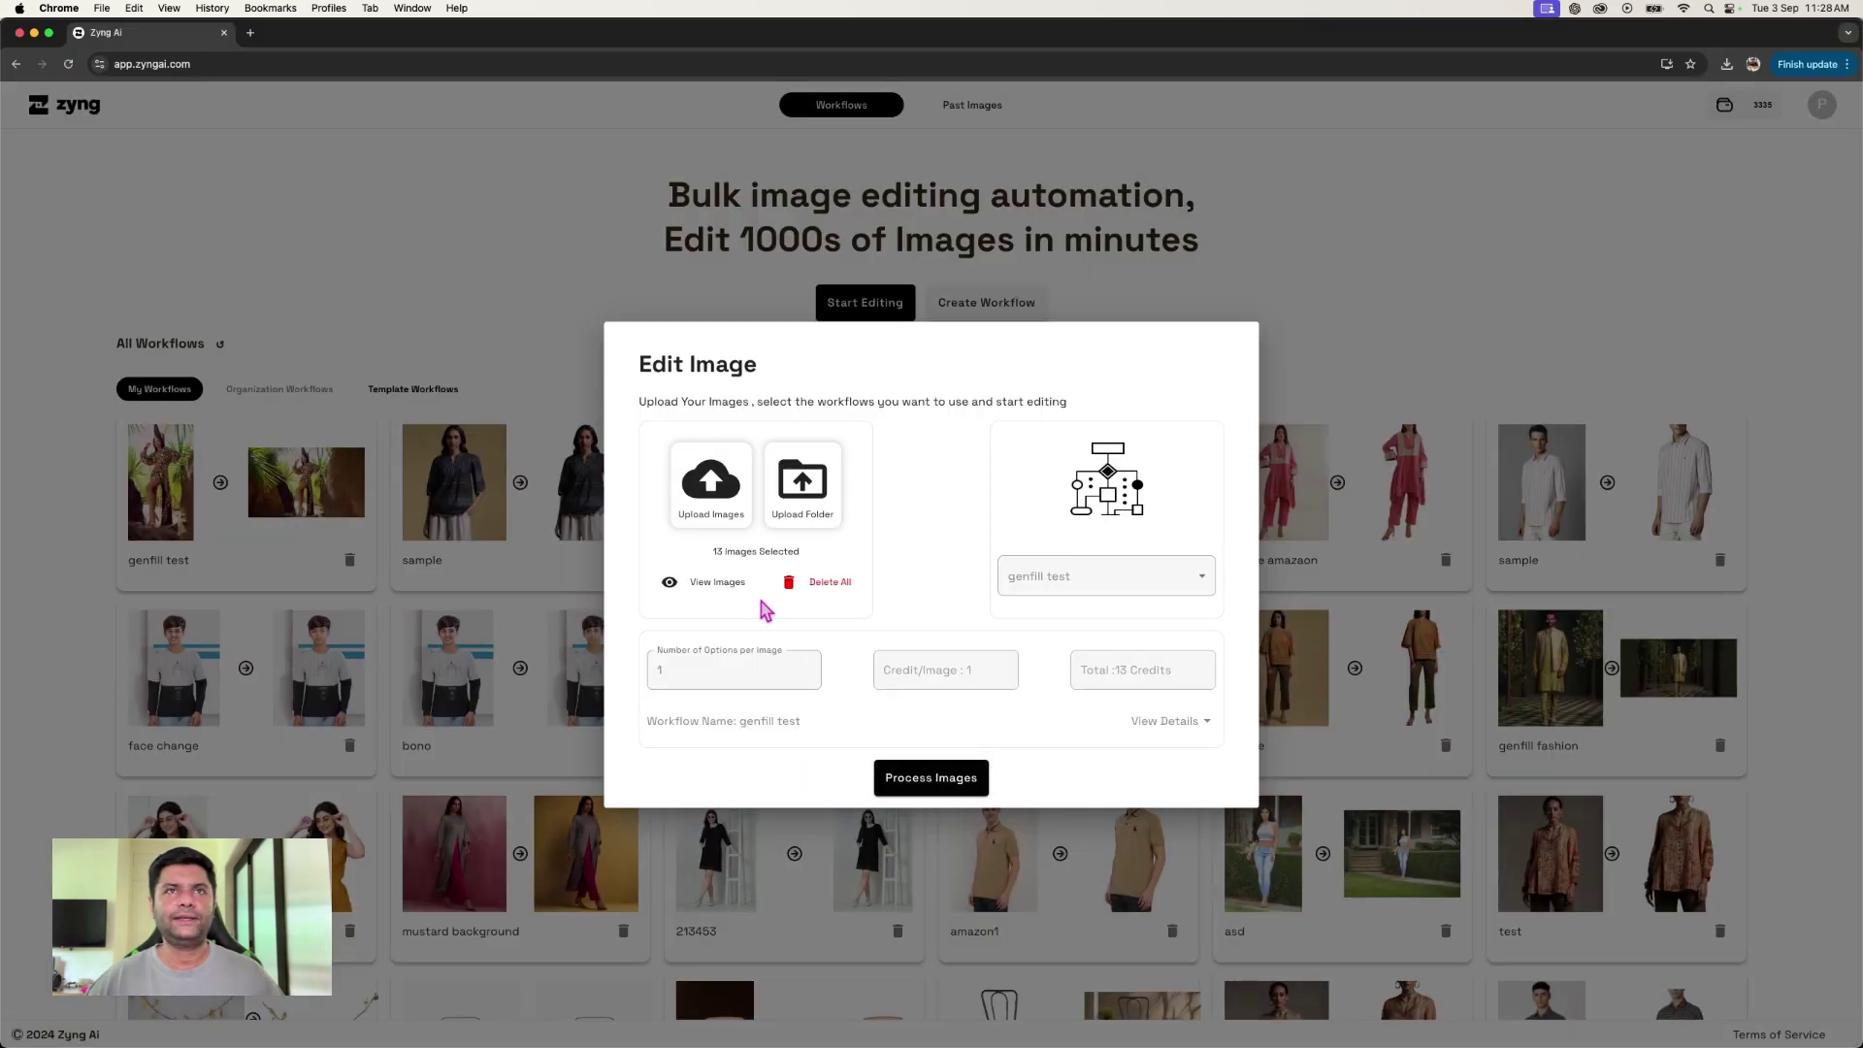
pyautogui.click(912, 779)
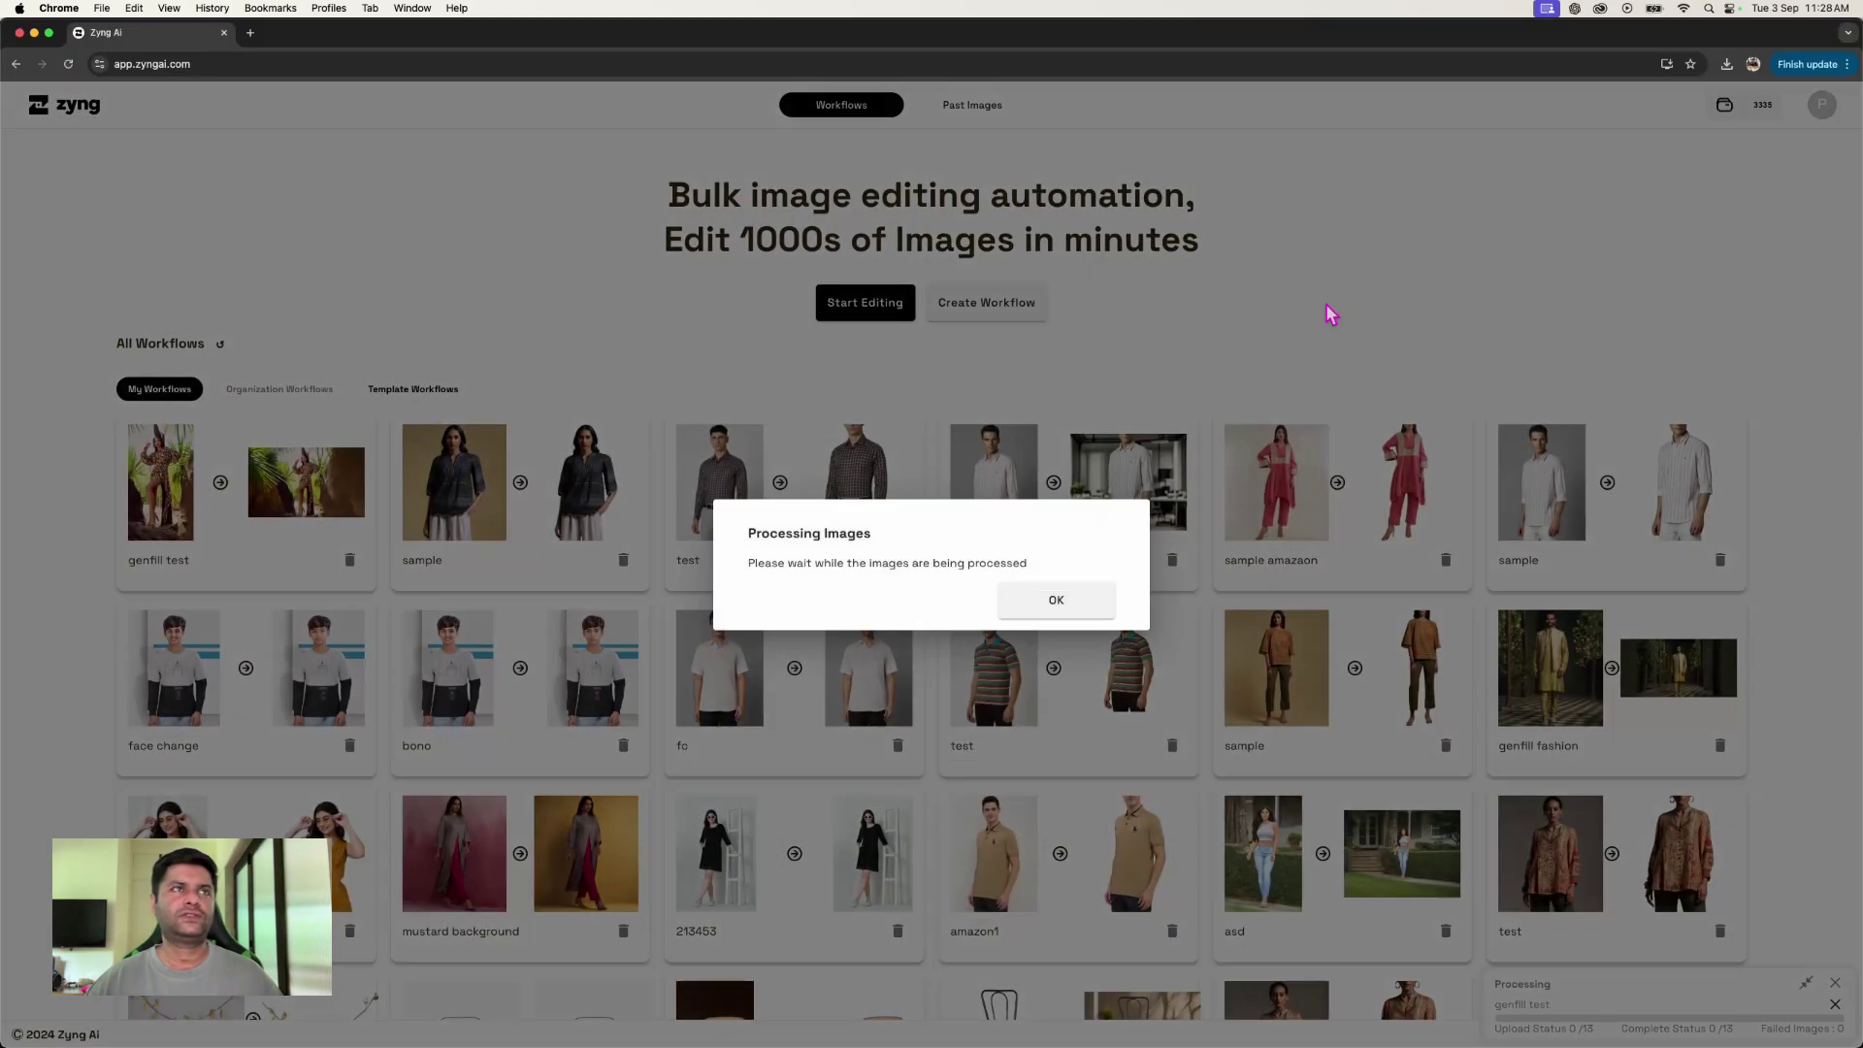
pyautogui.click(1086, 612)
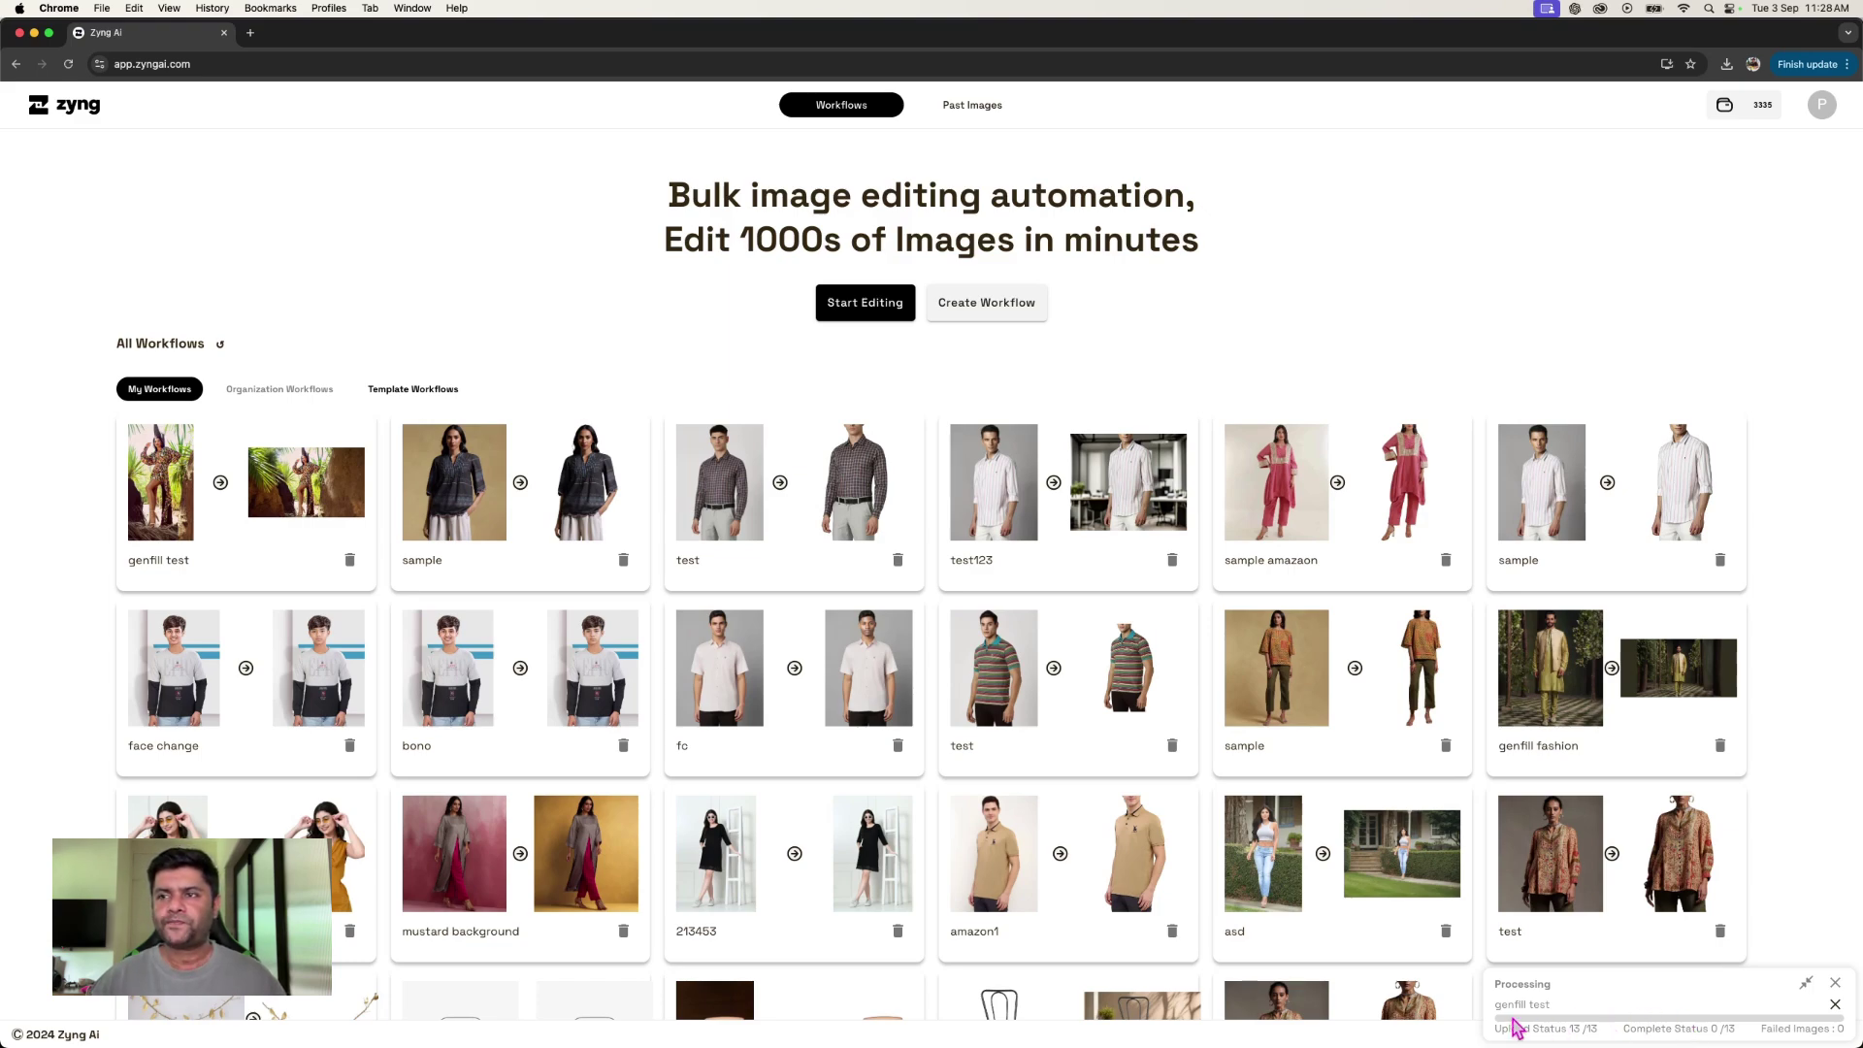
# Step: Replace the genfill test sample with the edecceac photo of the man in green and update the workflow
pyautogui.click(254, 485)
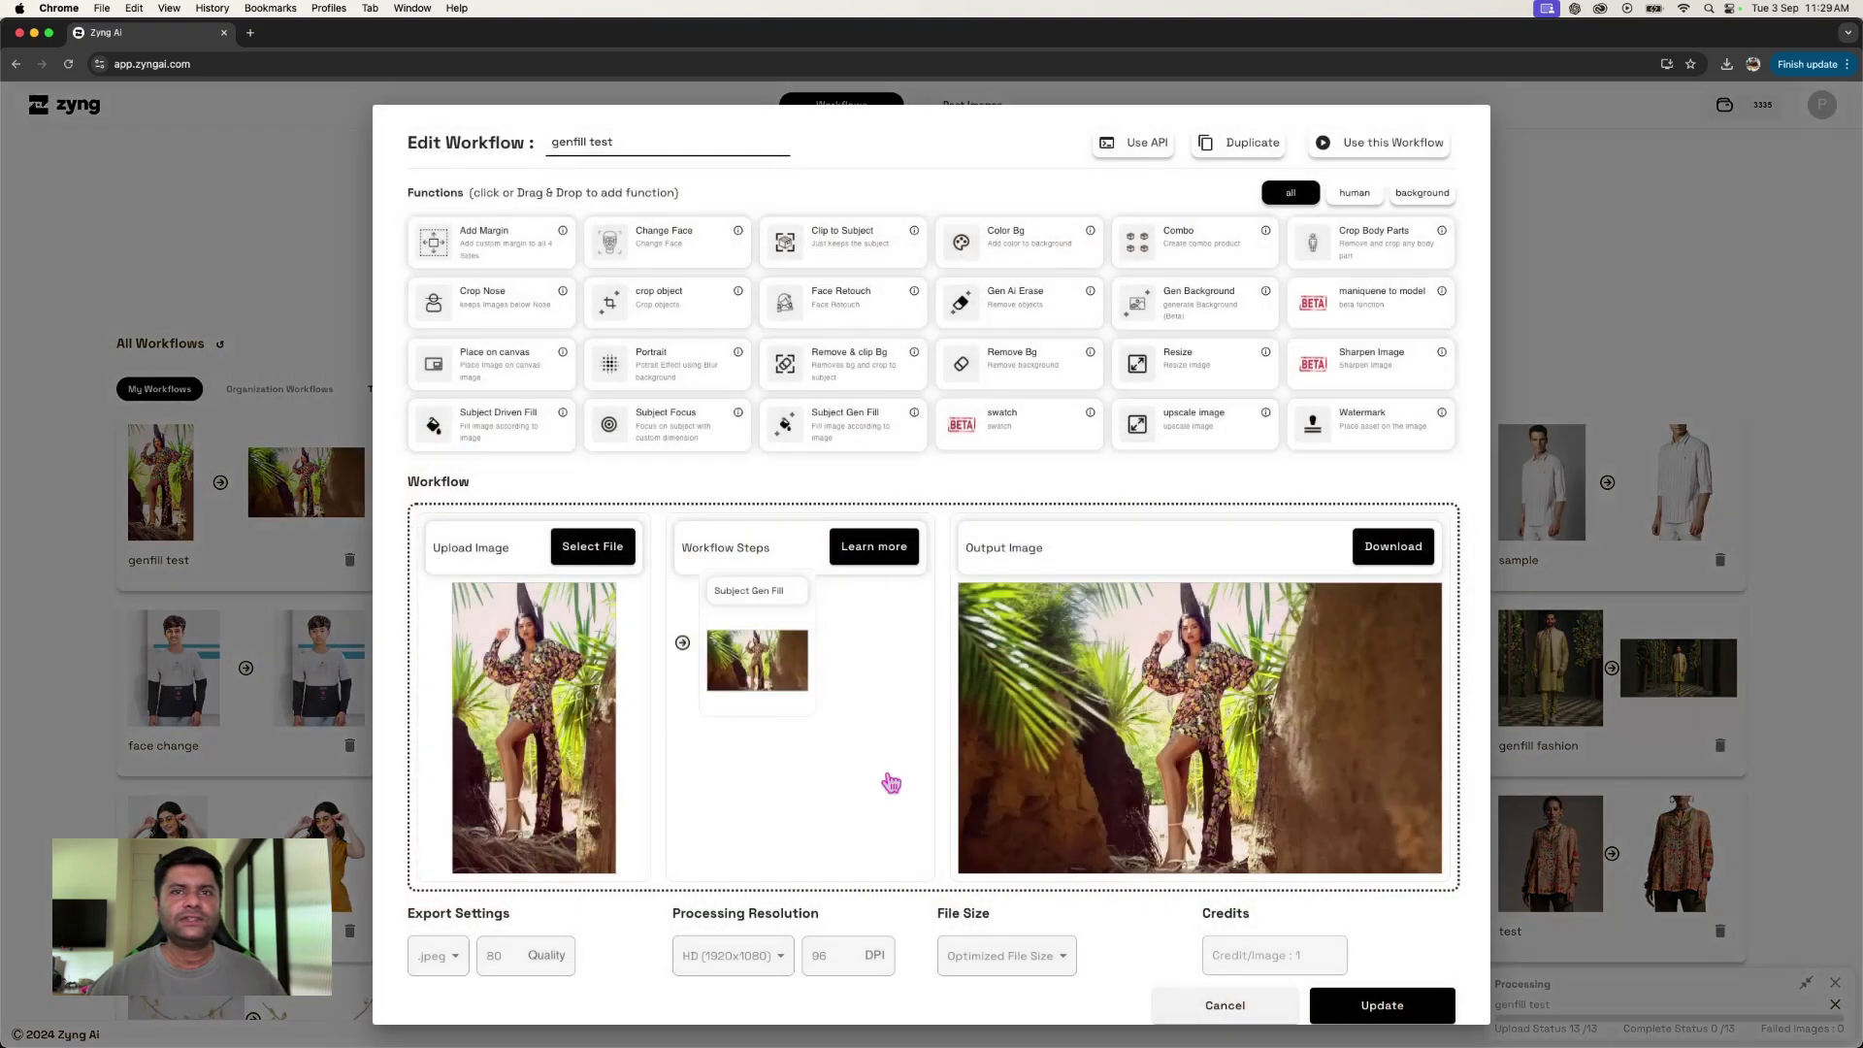
pyautogui.click(581, 548)
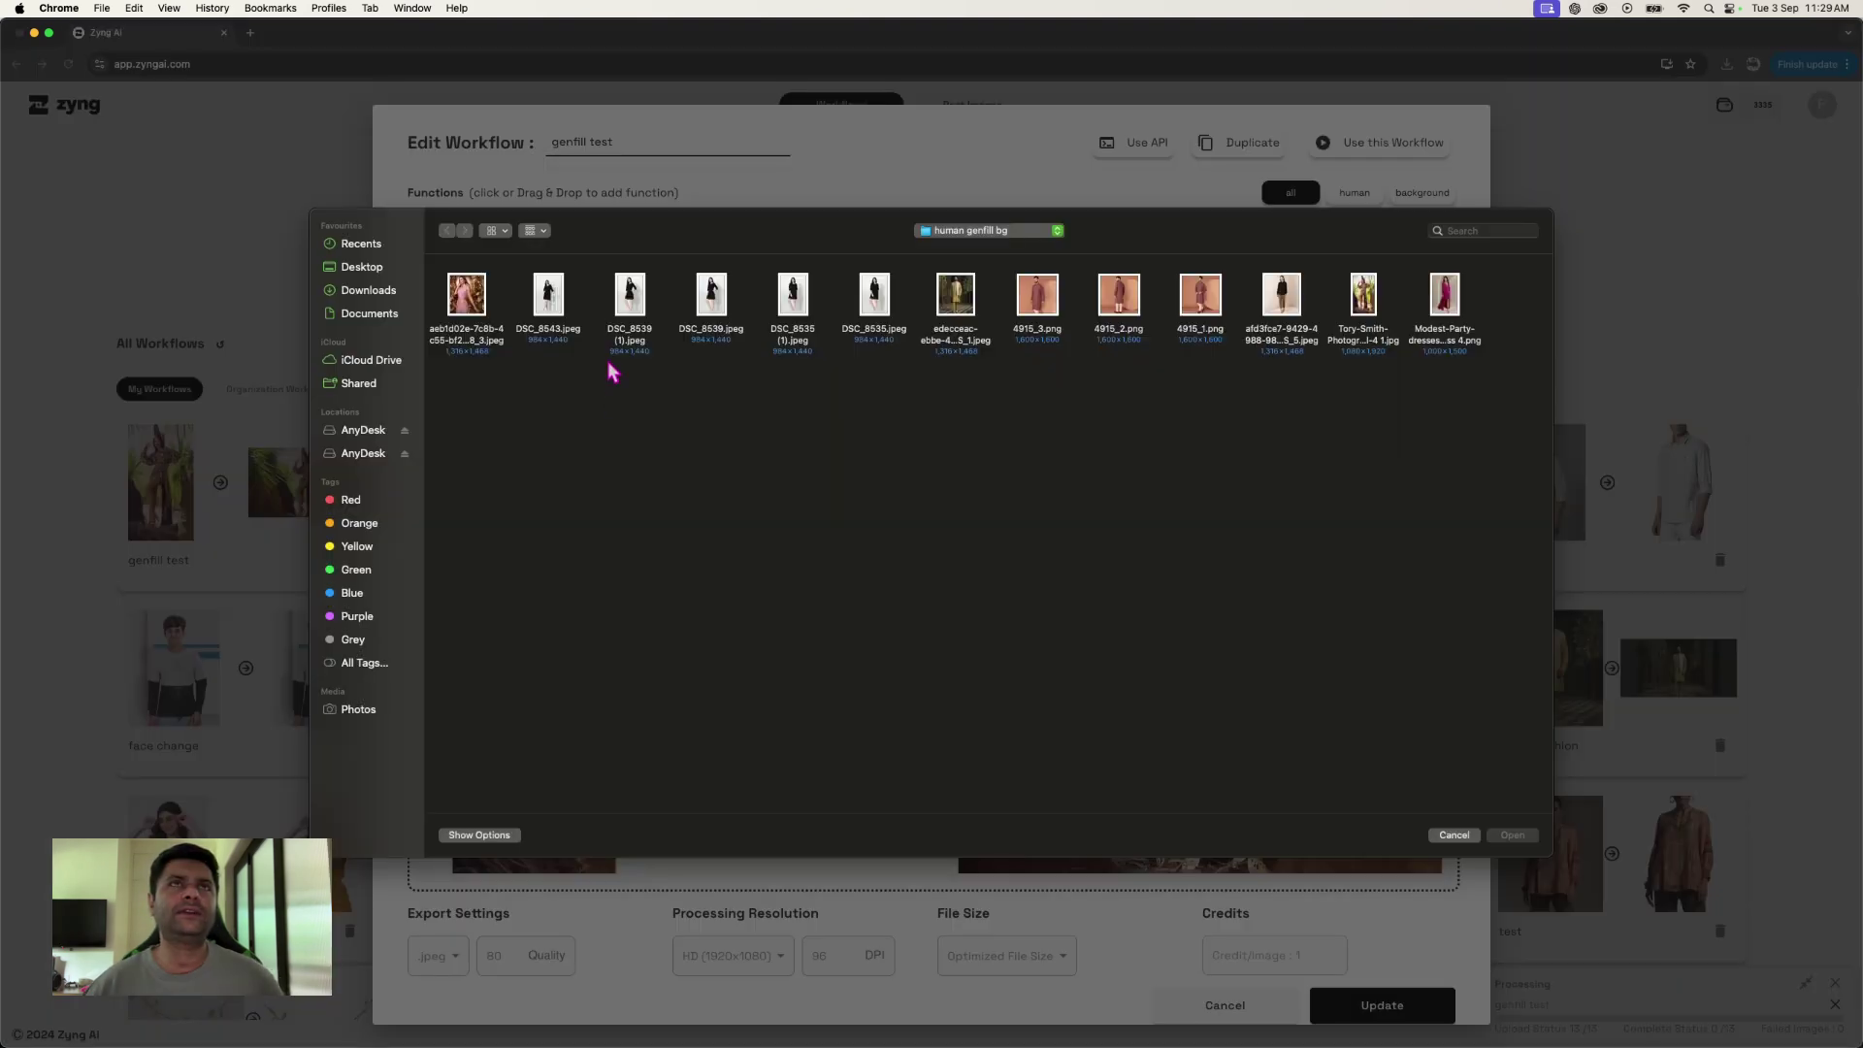
pyautogui.click(970, 310)
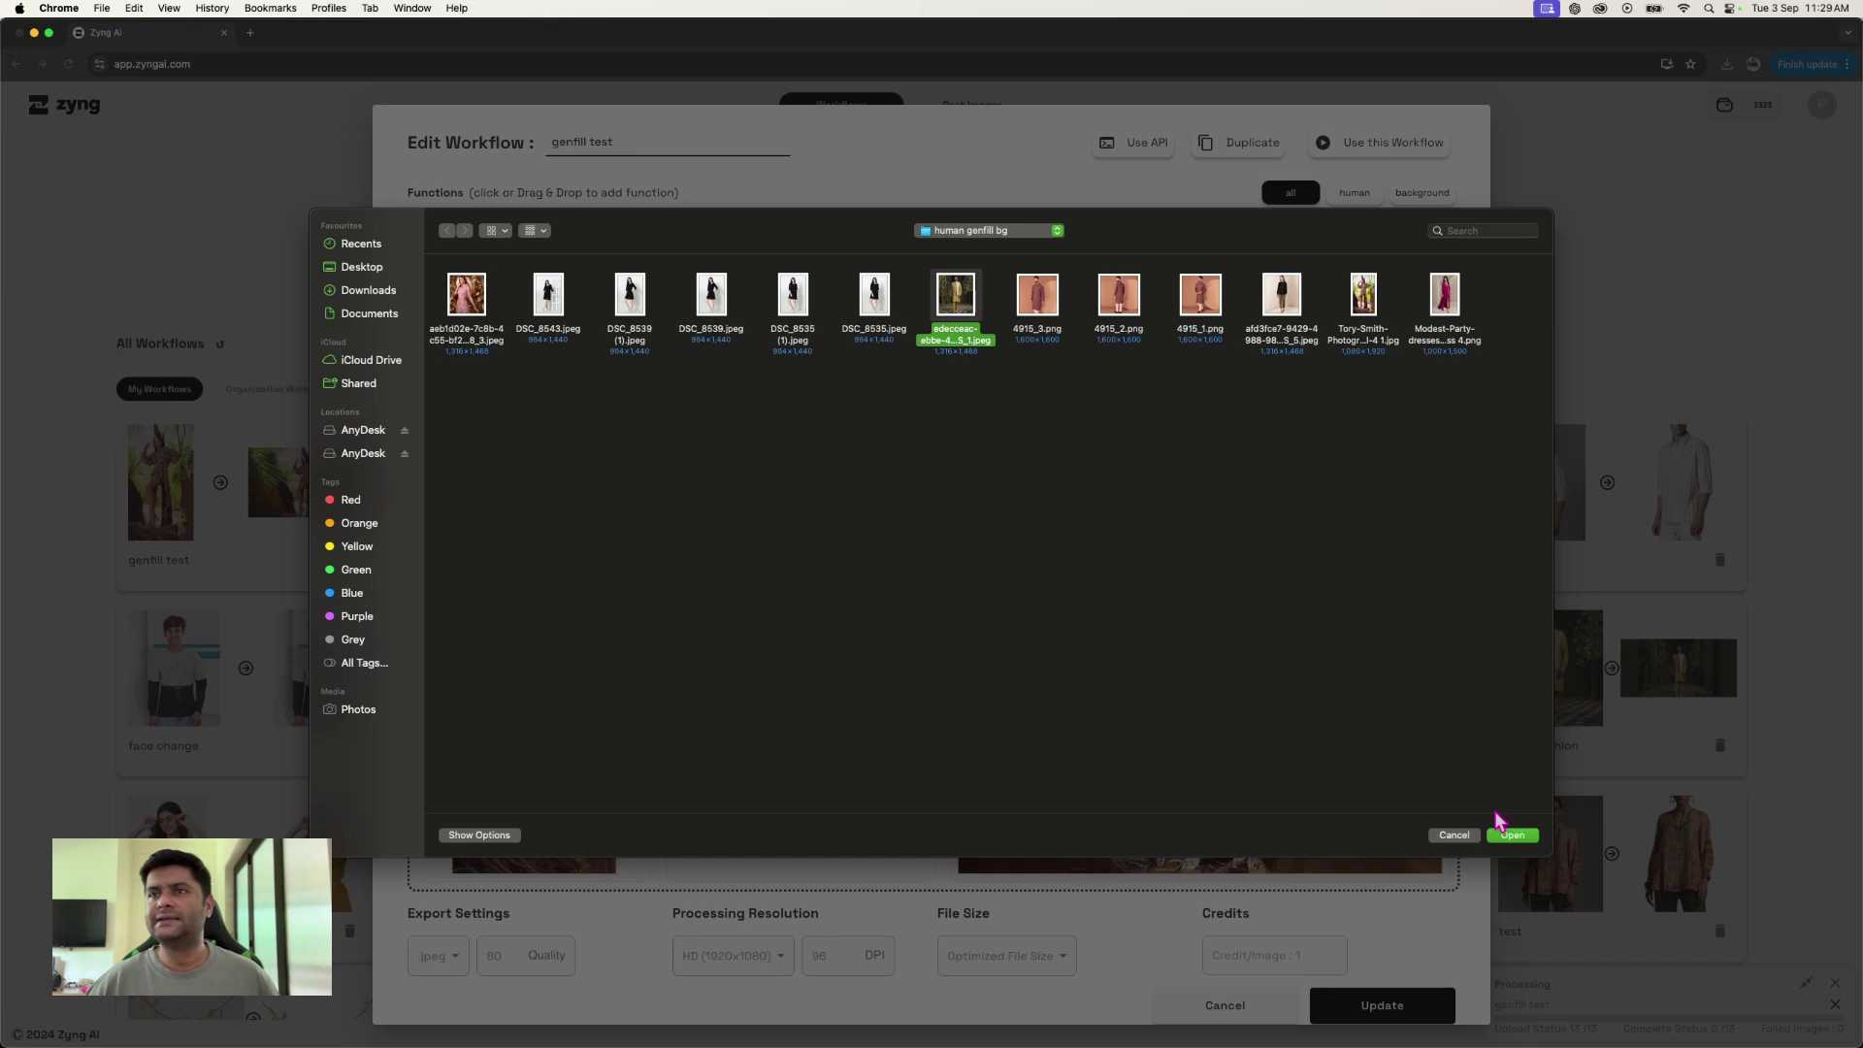
pyautogui.click(1510, 835)
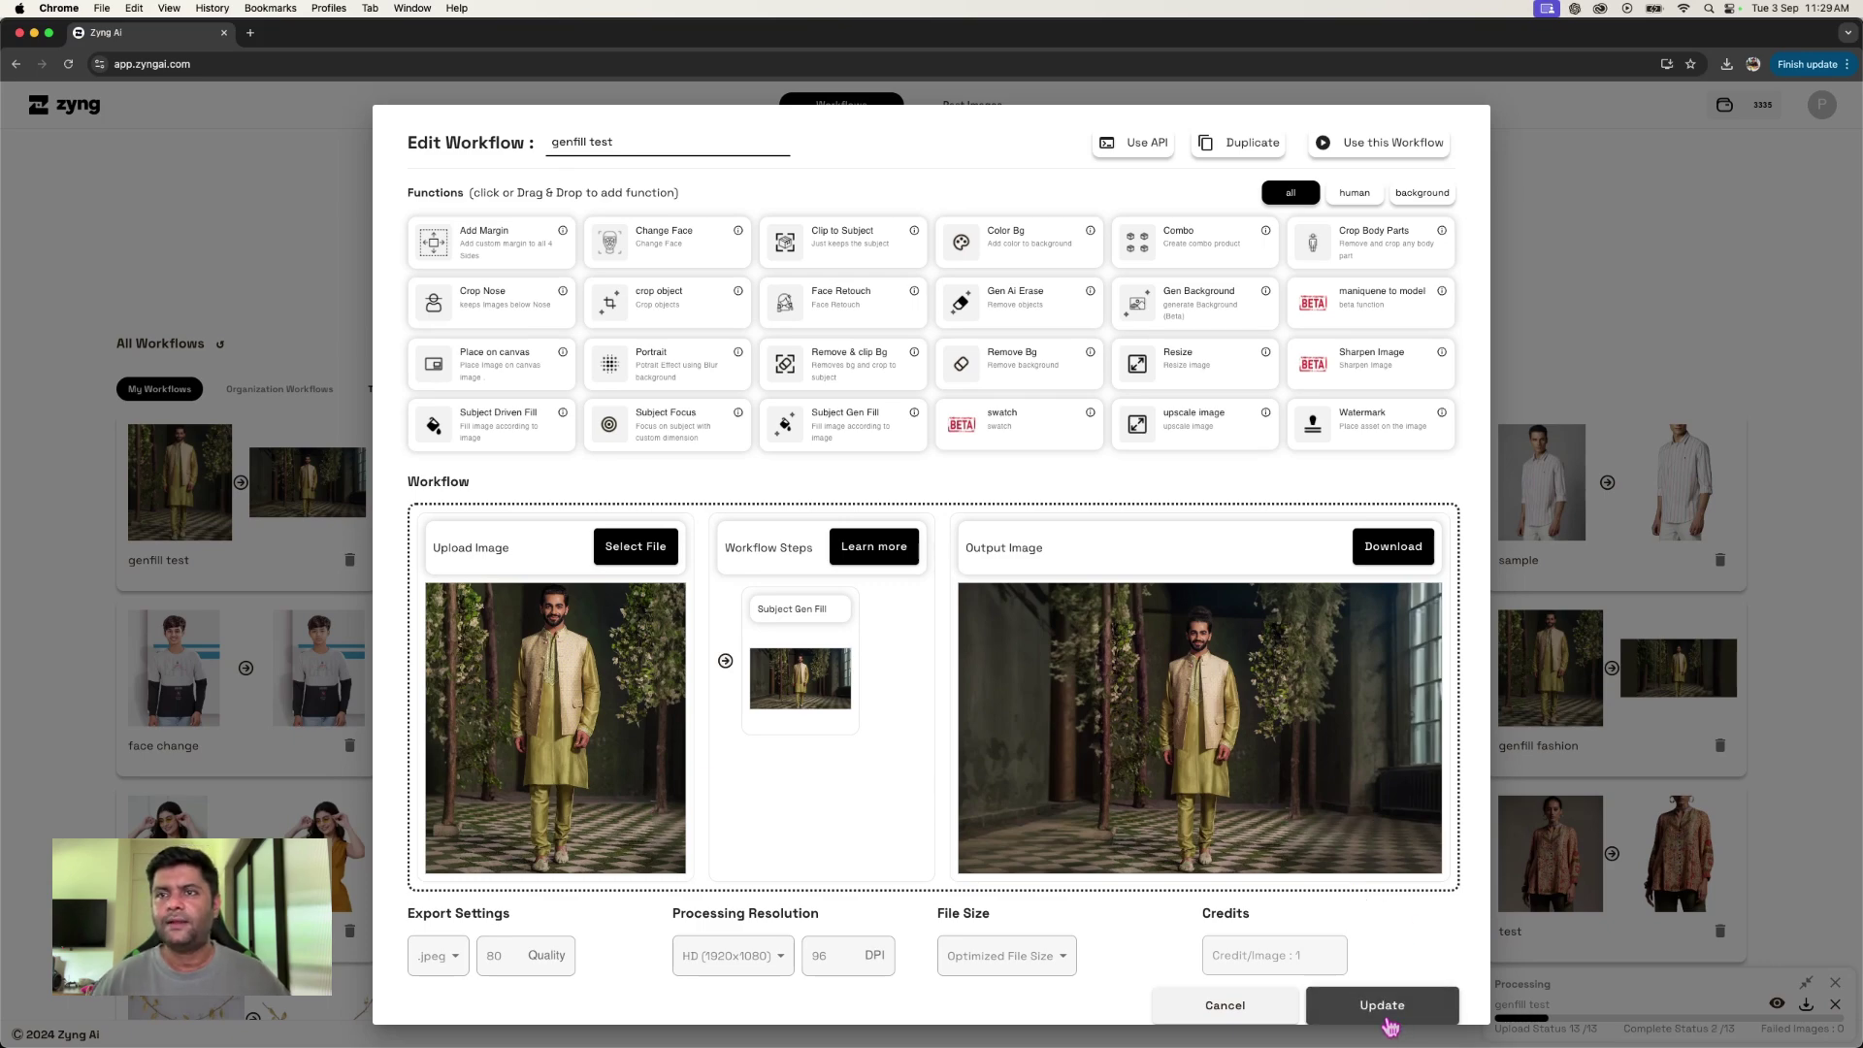
pyautogui.click(1848, 775)
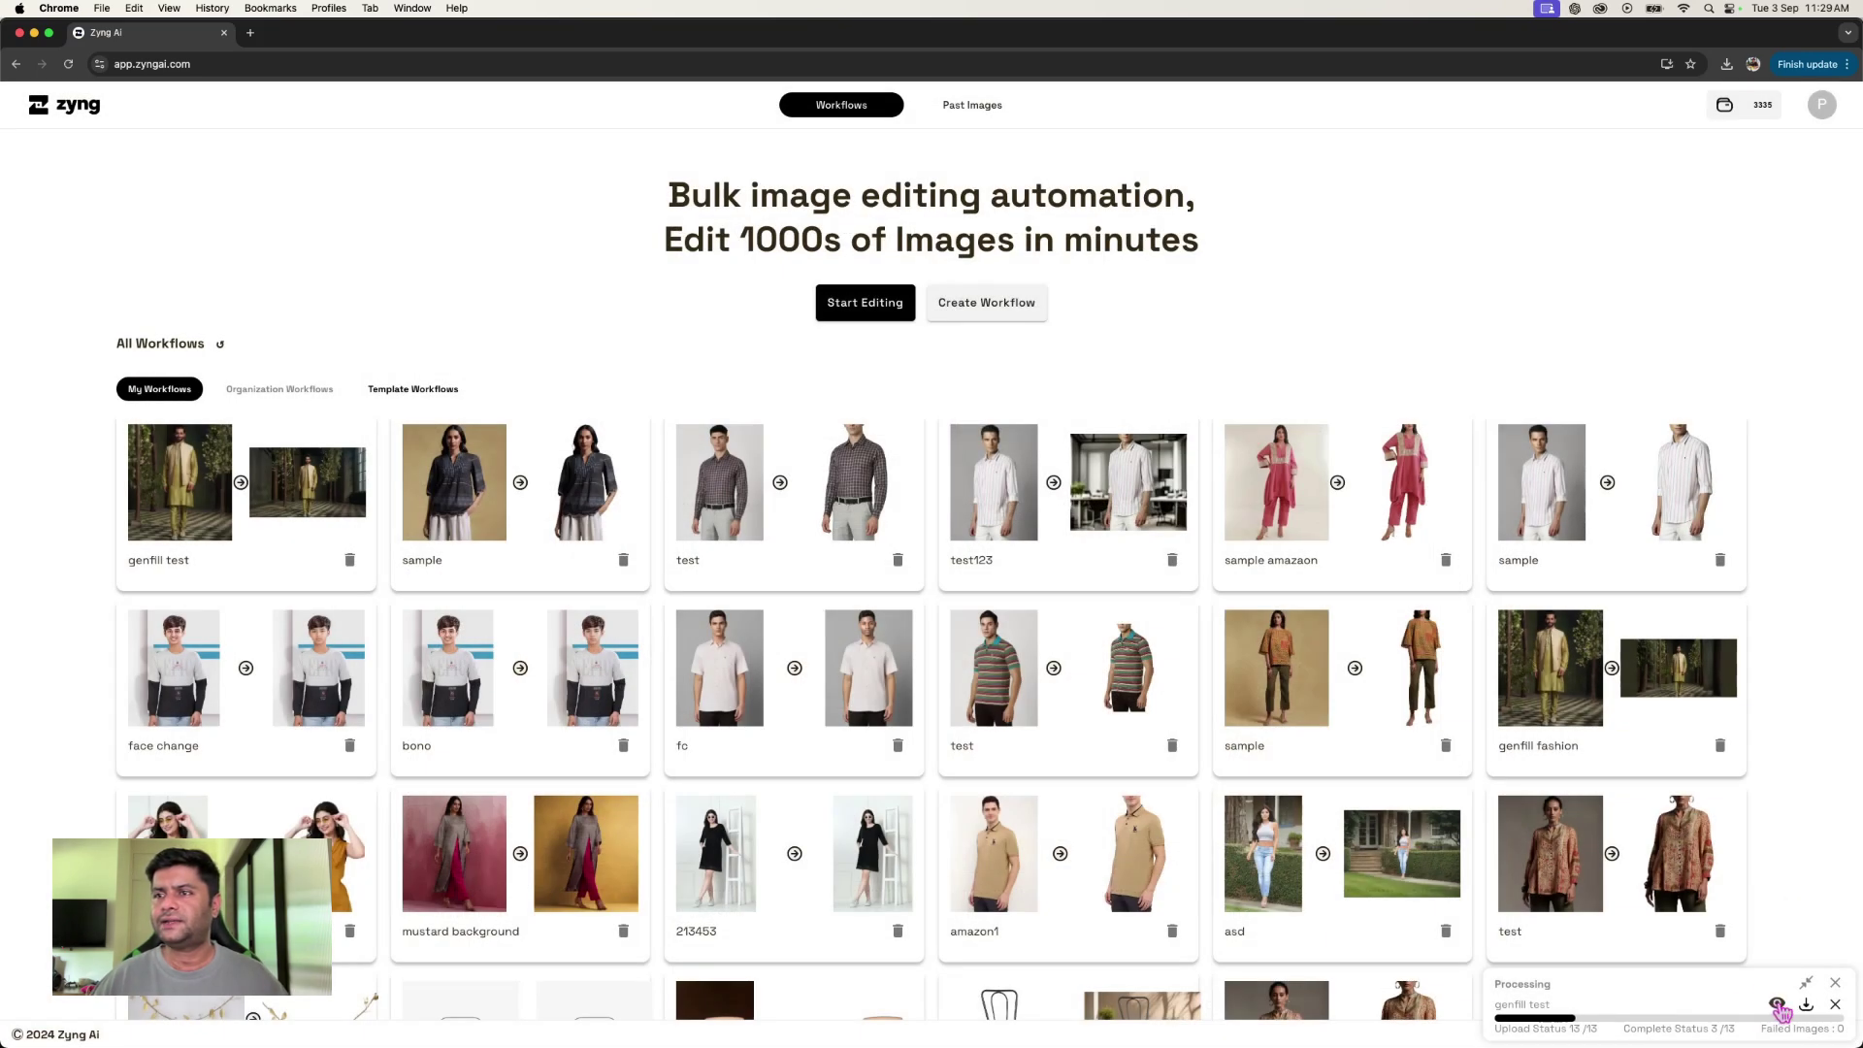
# Step: Open the genfill test results from the Processing panel and refresh until nine processed banners show
pyautogui.click(1777, 1004)
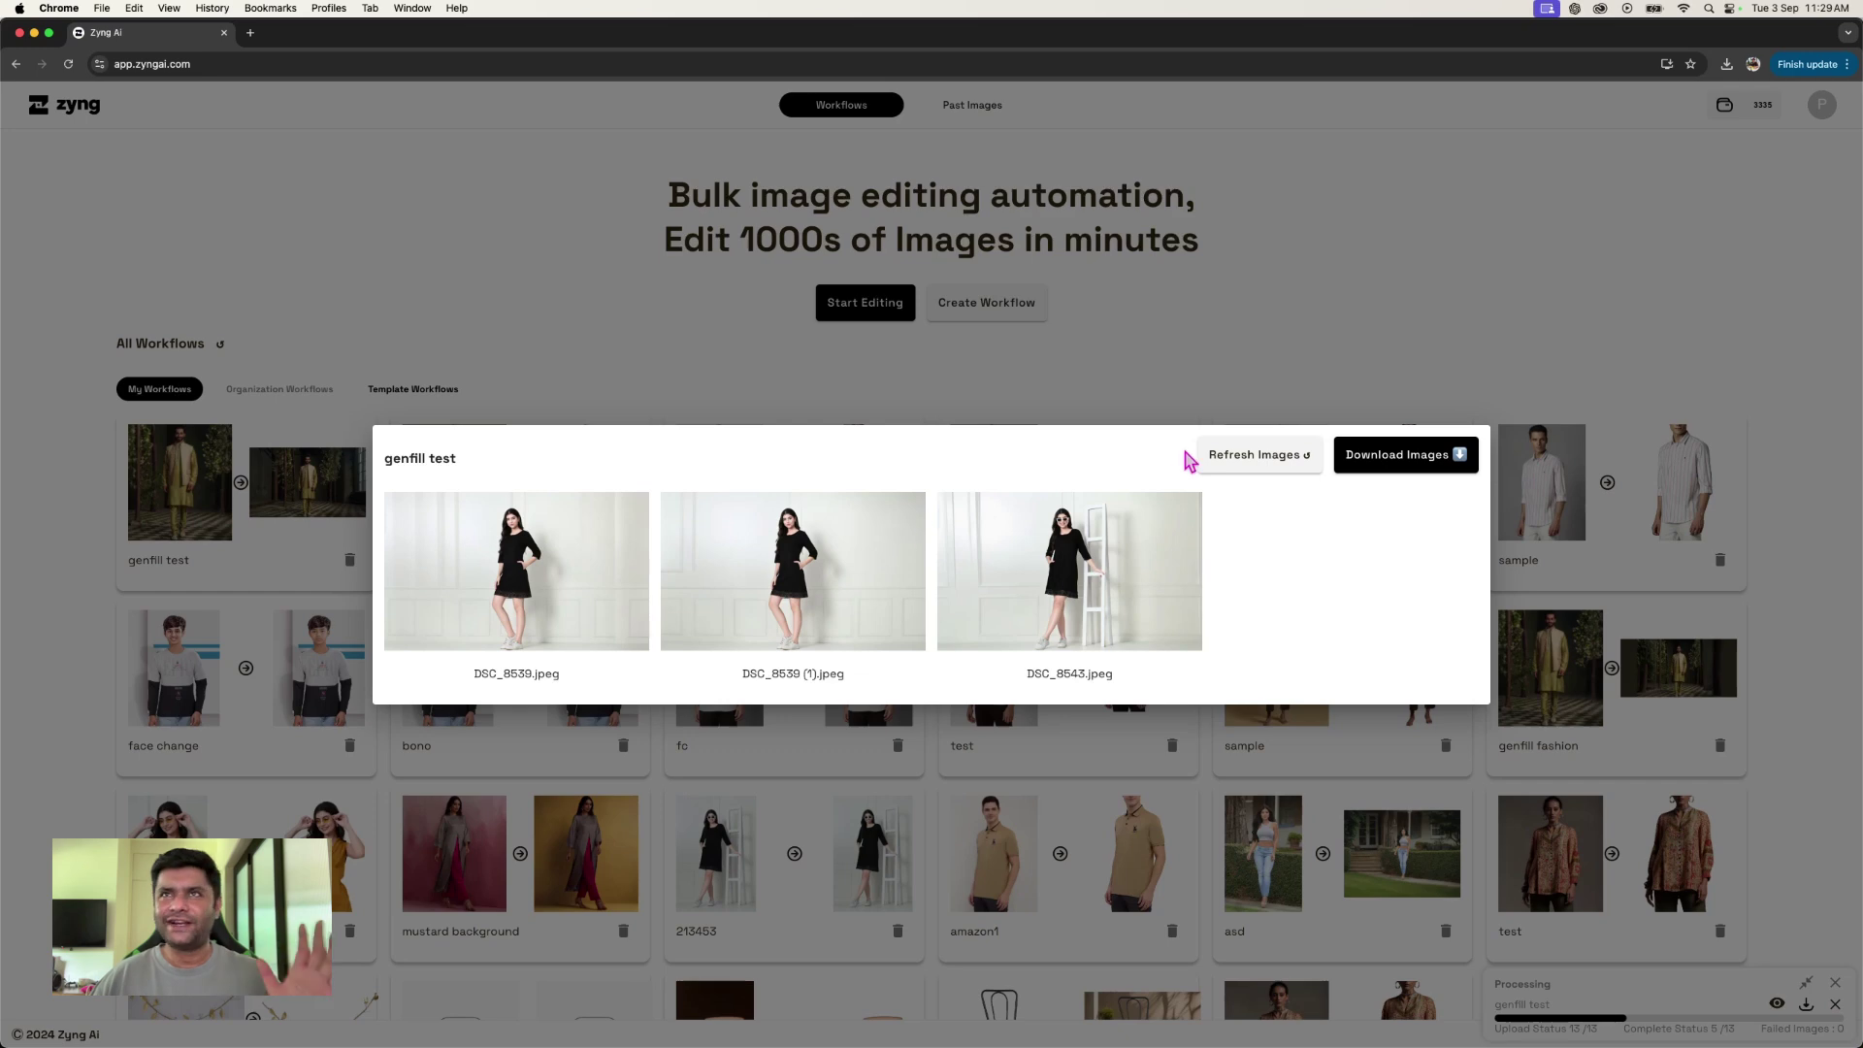
pyautogui.click(1272, 466)
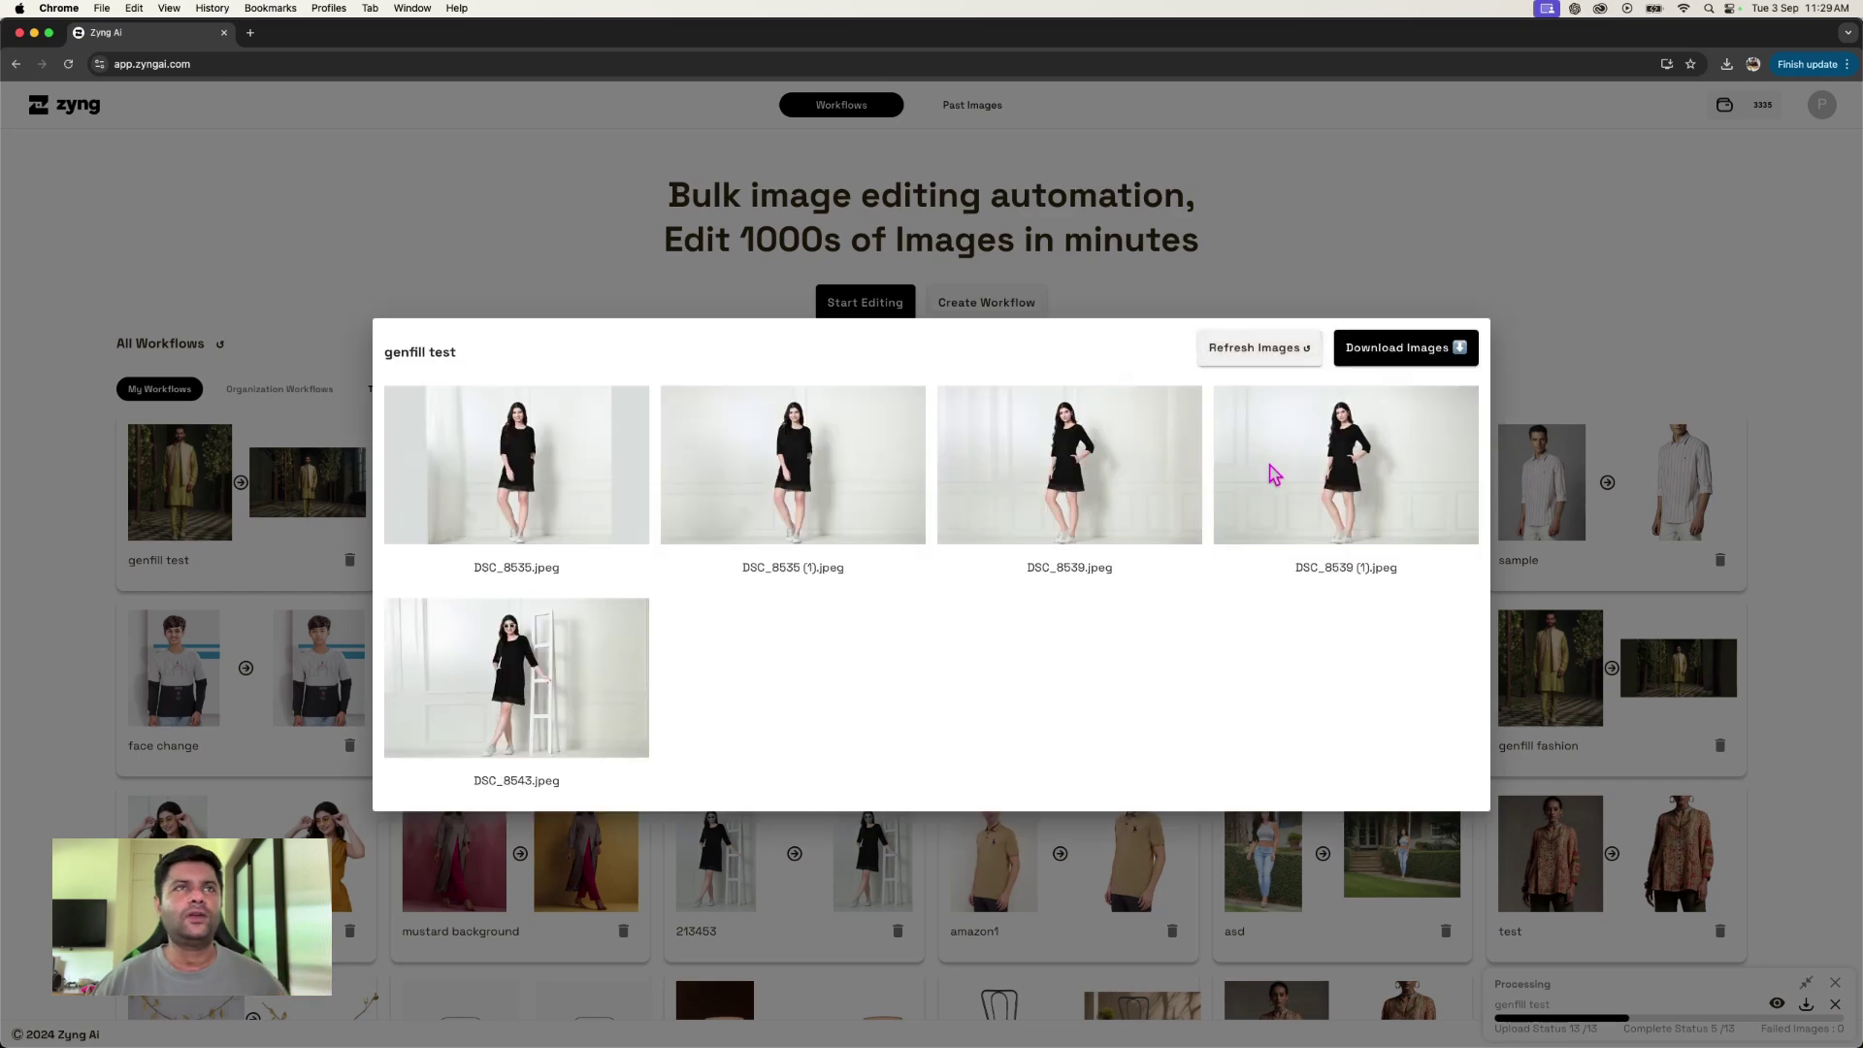
pyautogui.click(1275, 357)
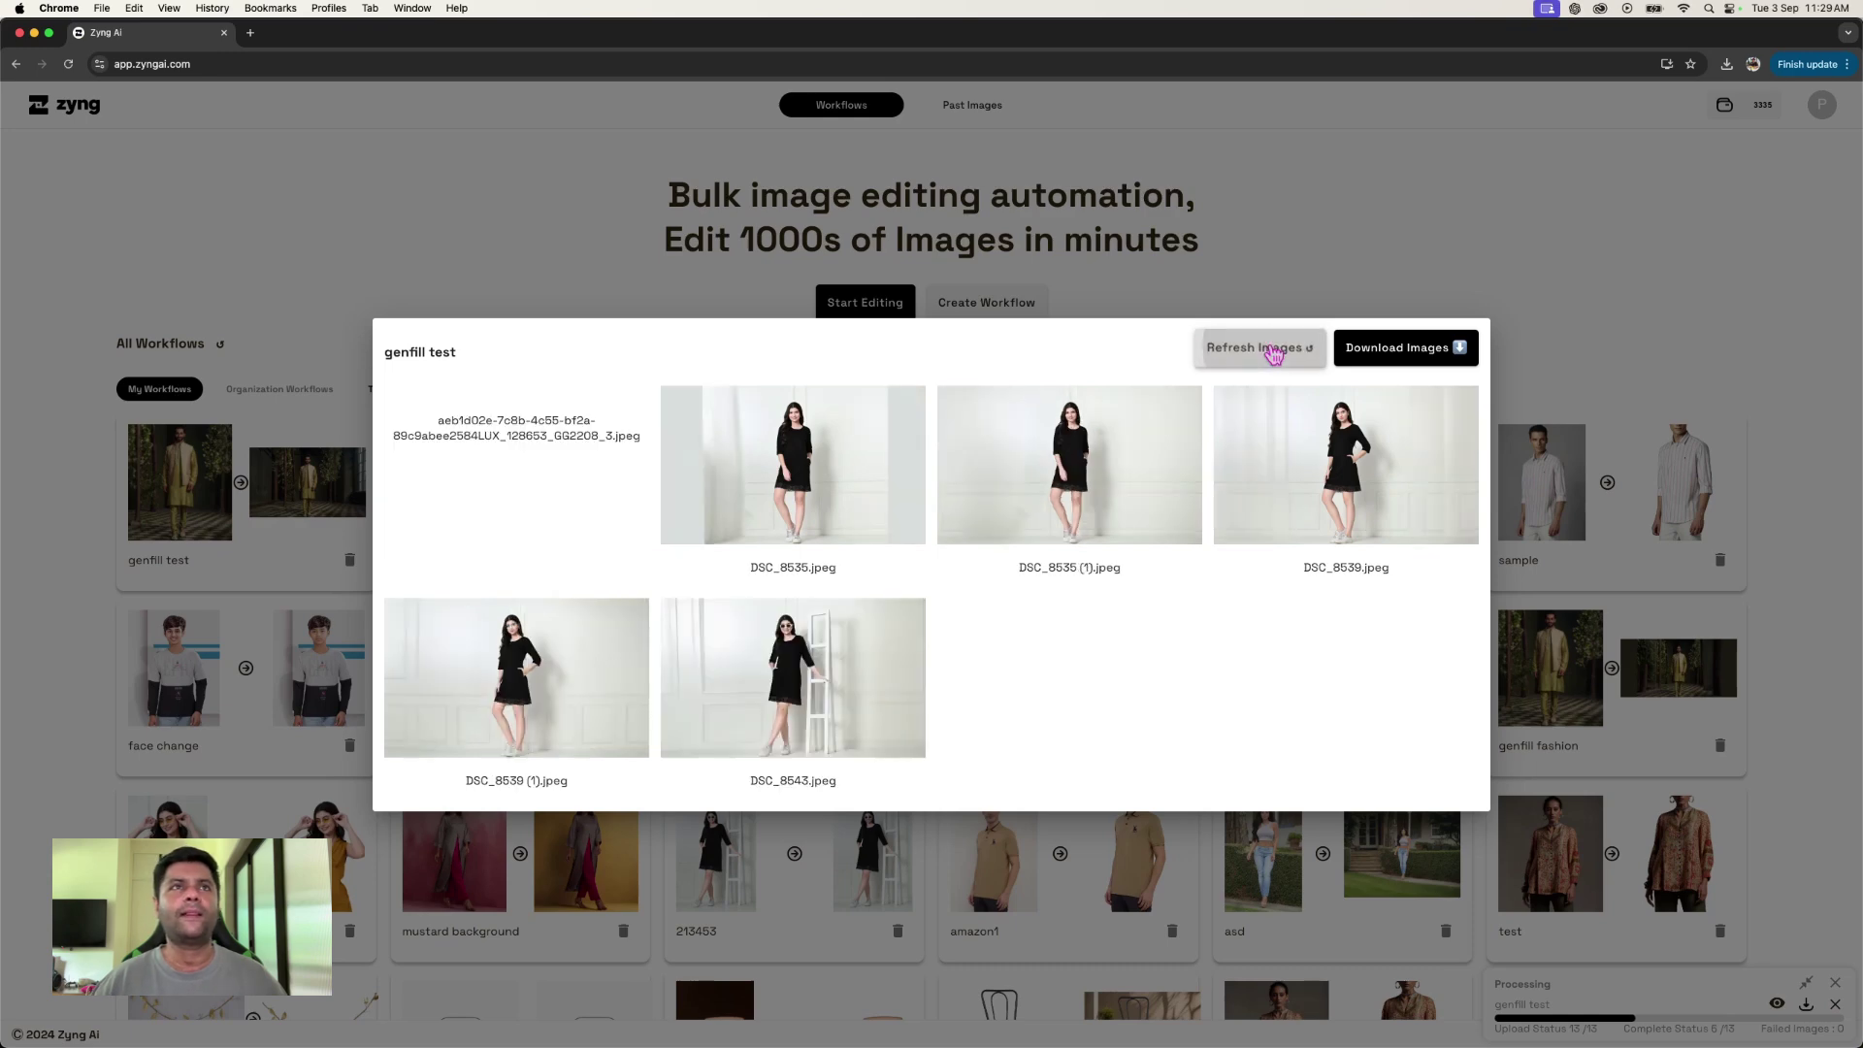
pyautogui.click(1272, 351)
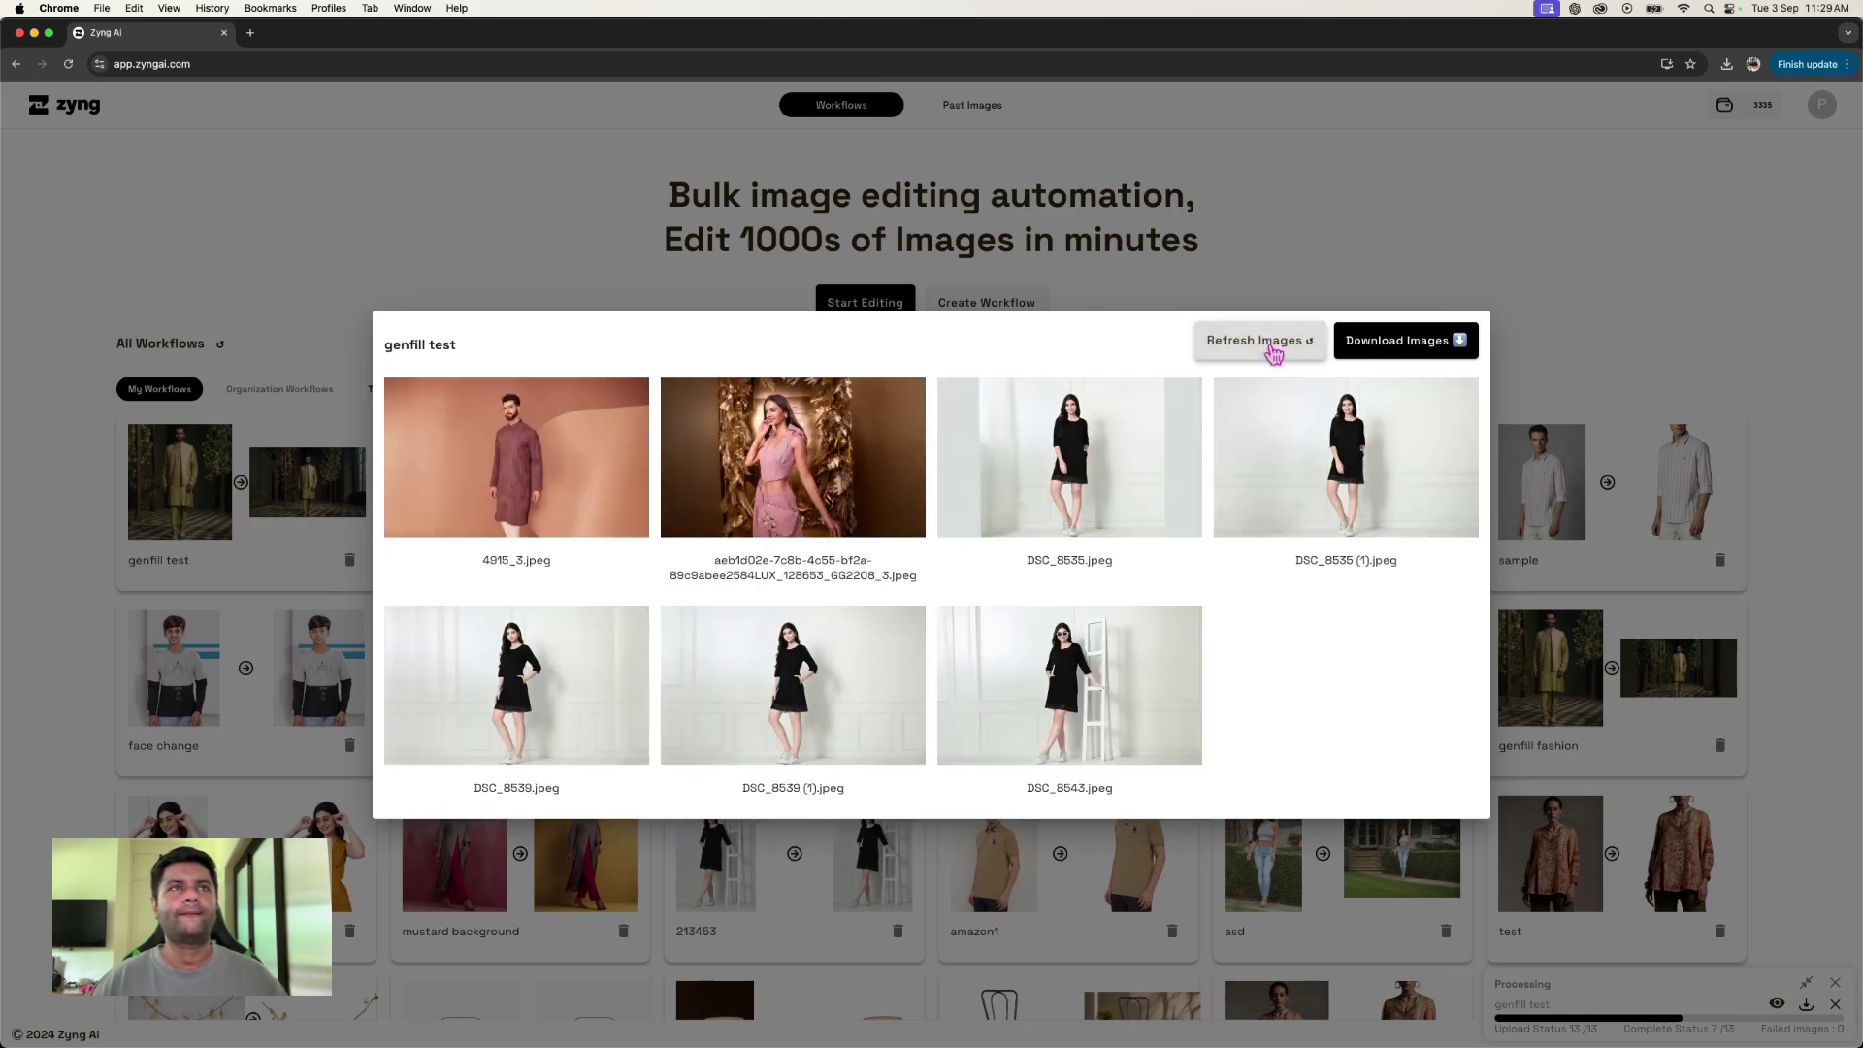
pyautogui.click(1273, 355)
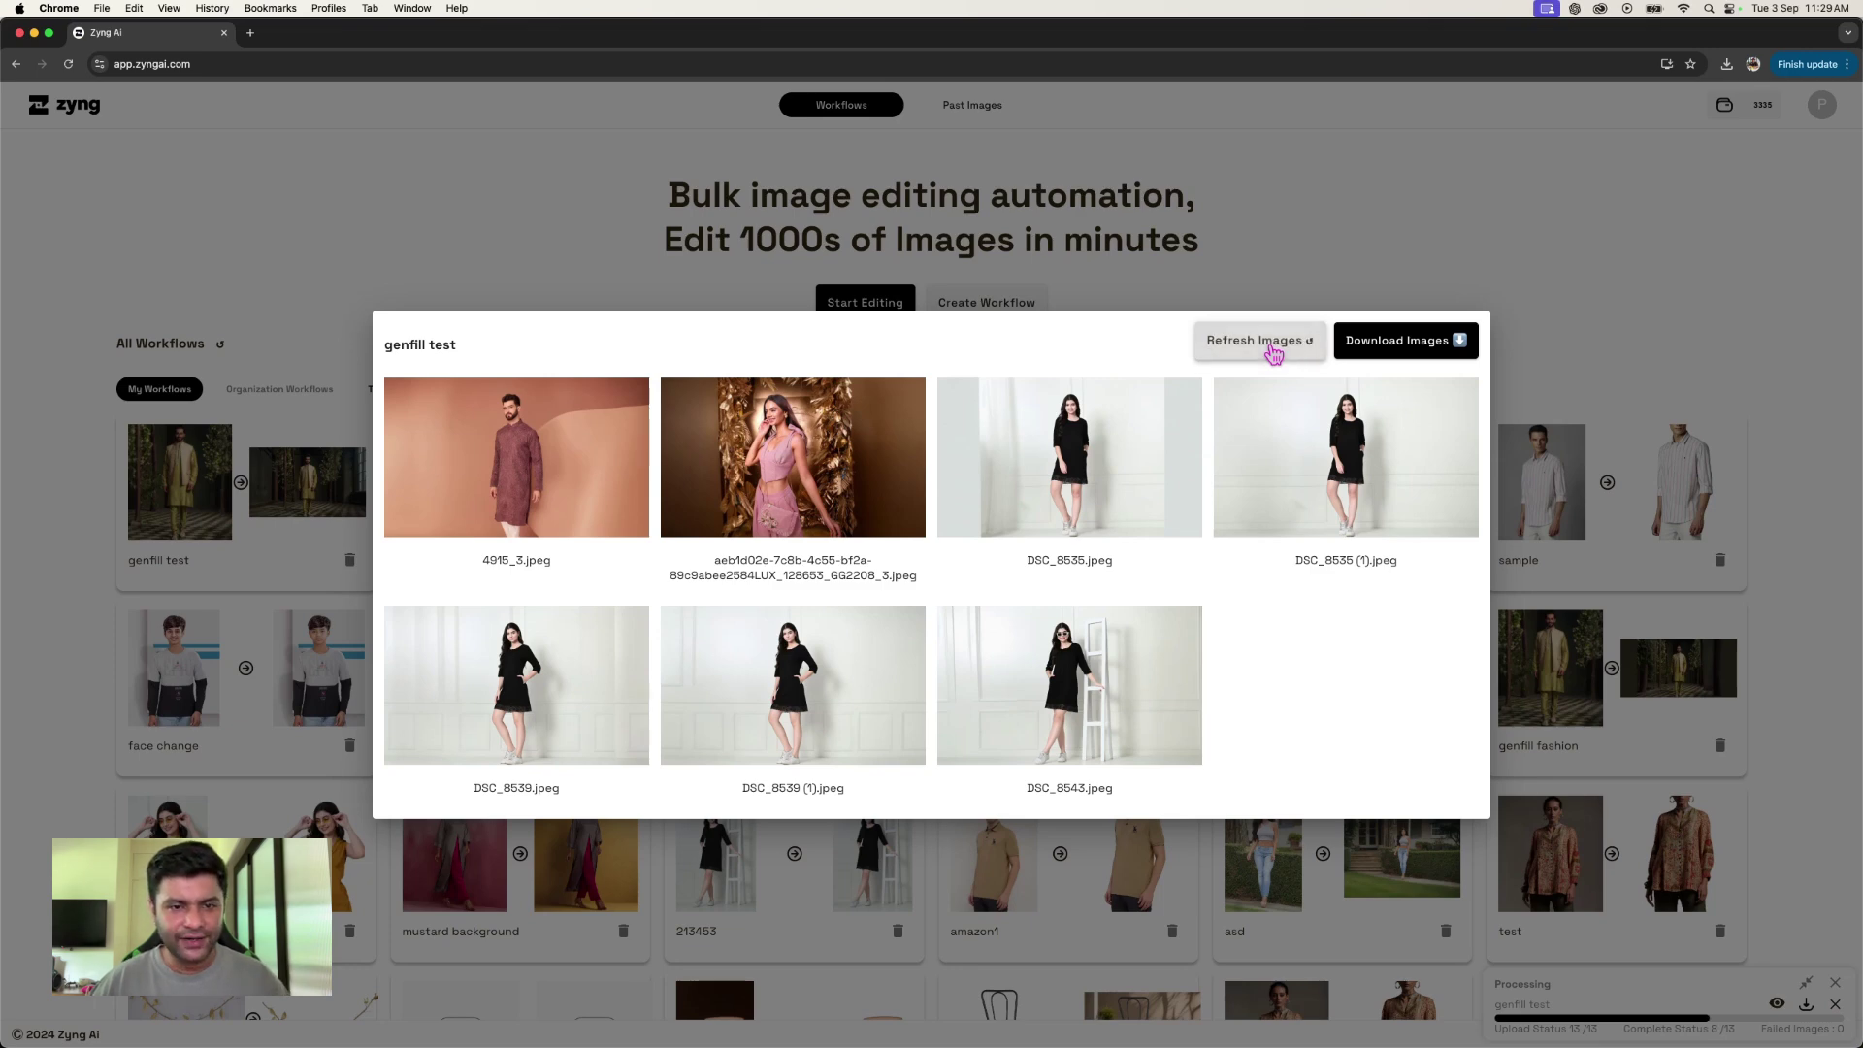
pyautogui.click(1272, 355)
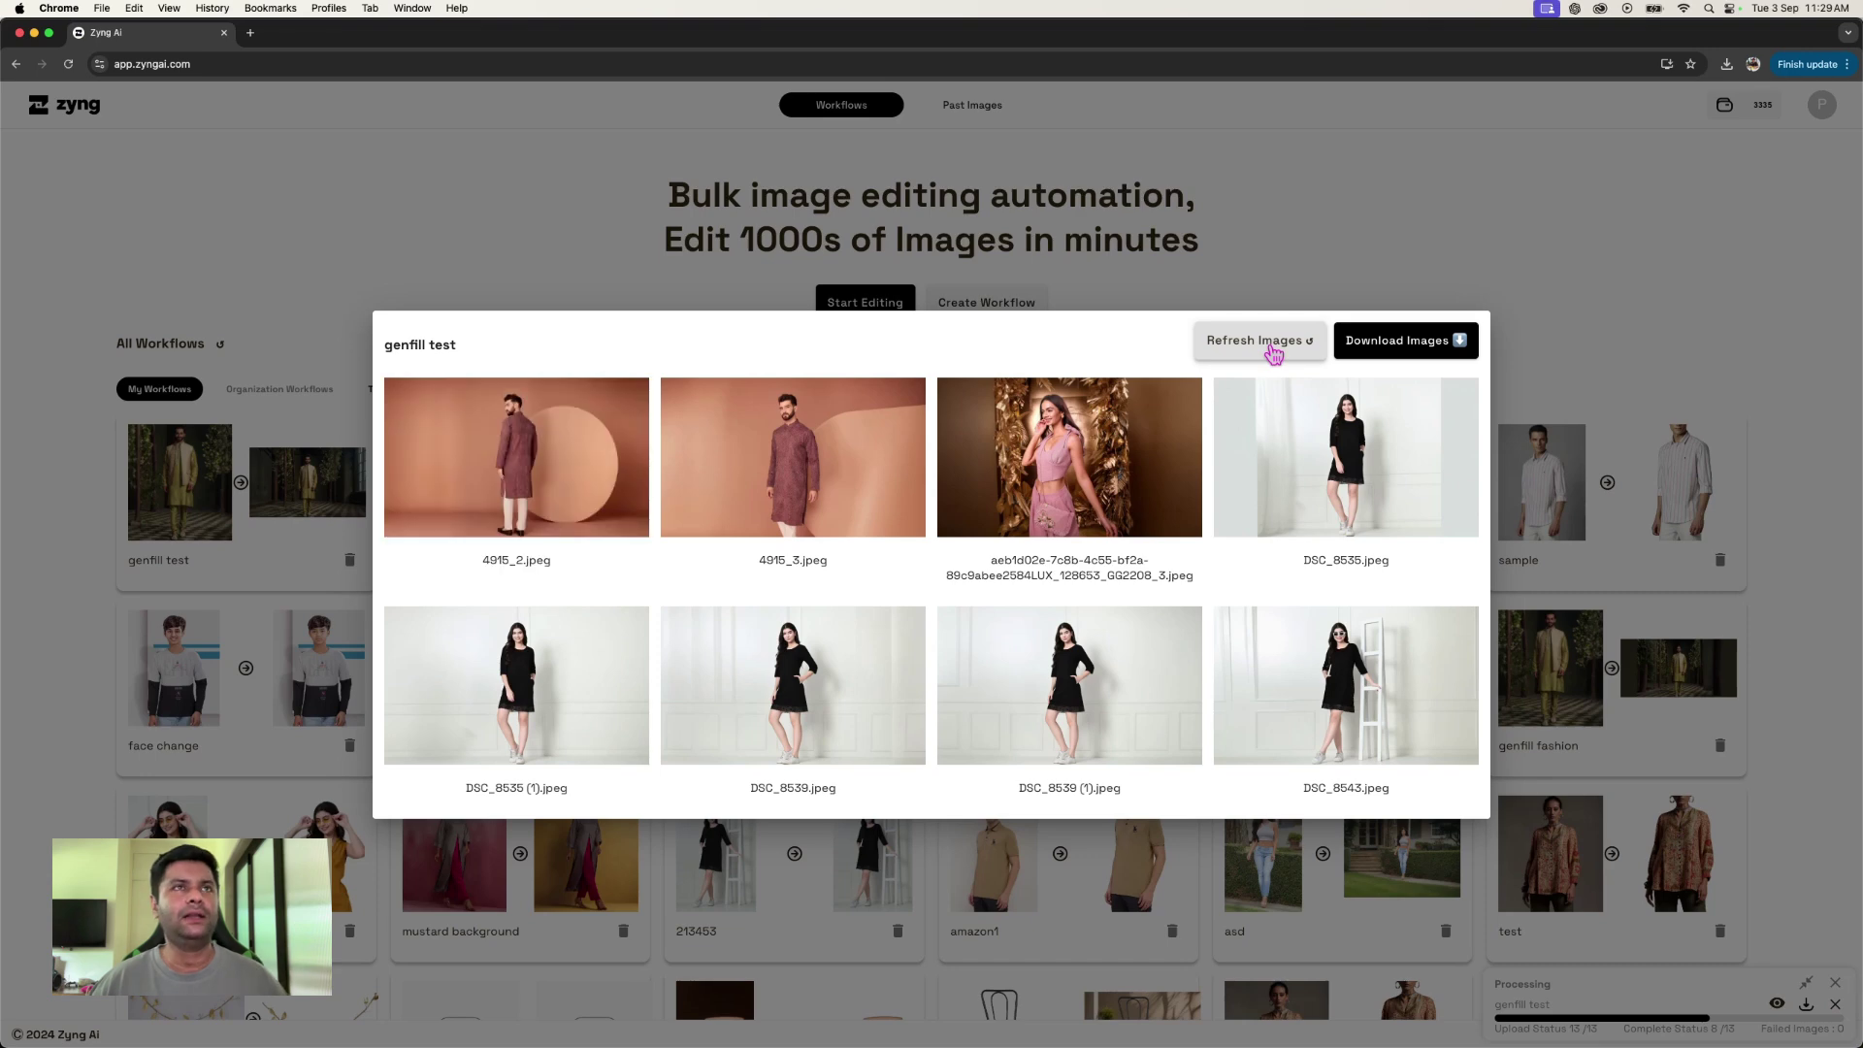
pyautogui.click(1272, 355)
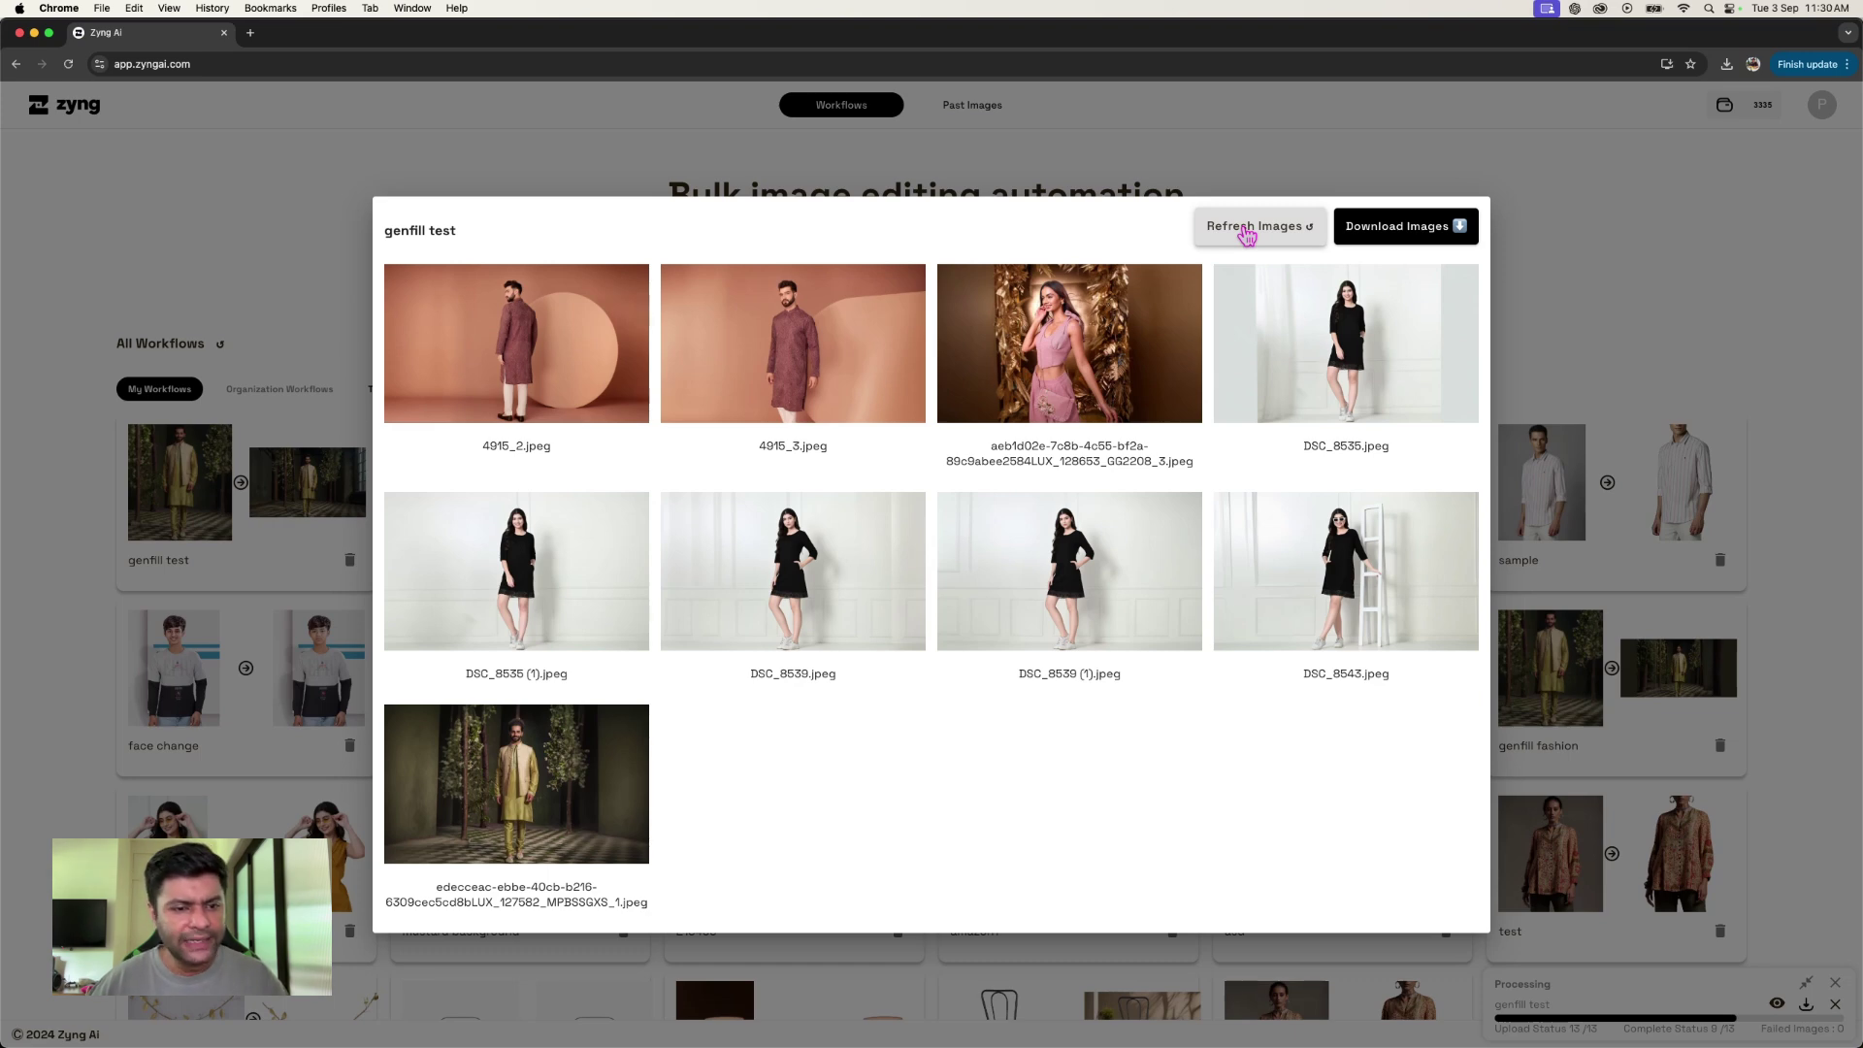
pyautogui.click(1247, 234)
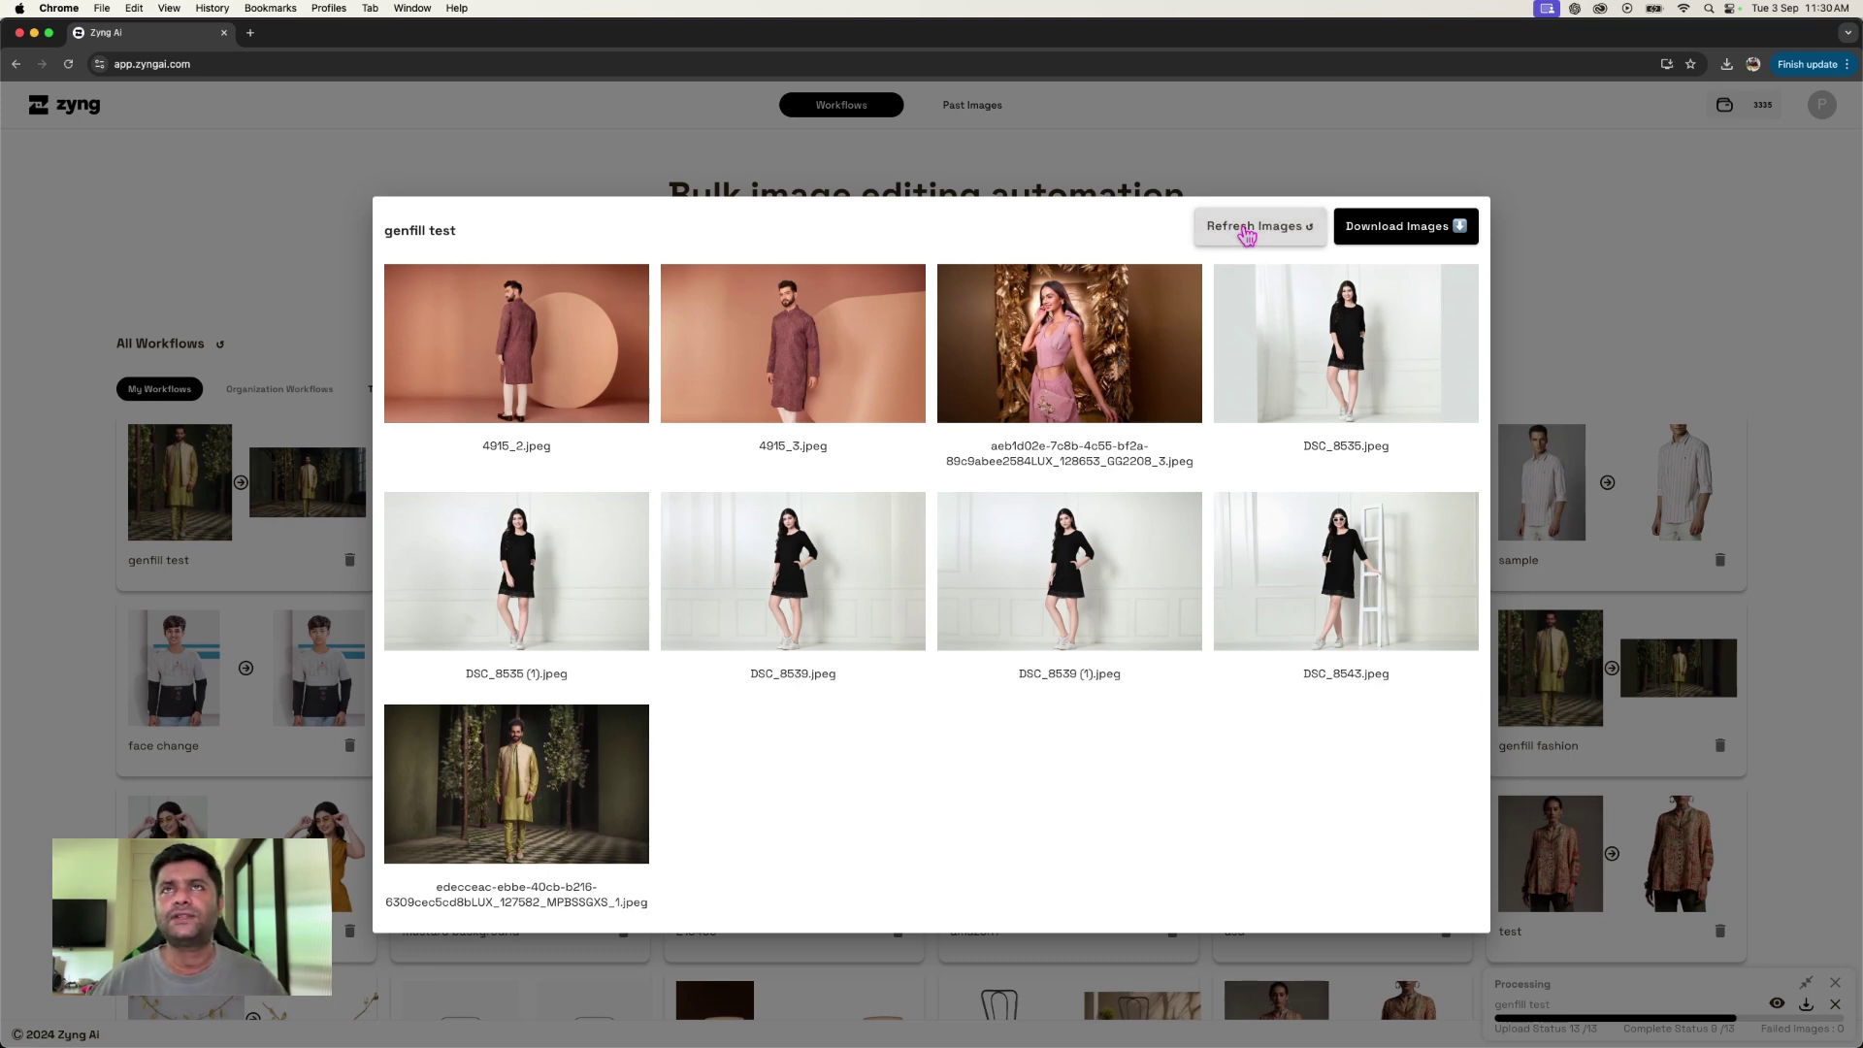